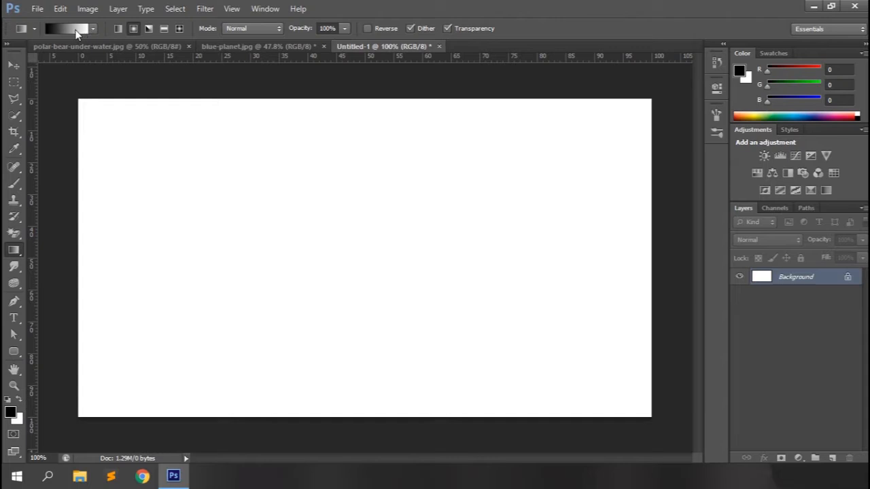
- Append the Noise Samples and Pastels gradient sets to the available gradient presets
{"action": "left_click", "coordinate": [93, 28]}
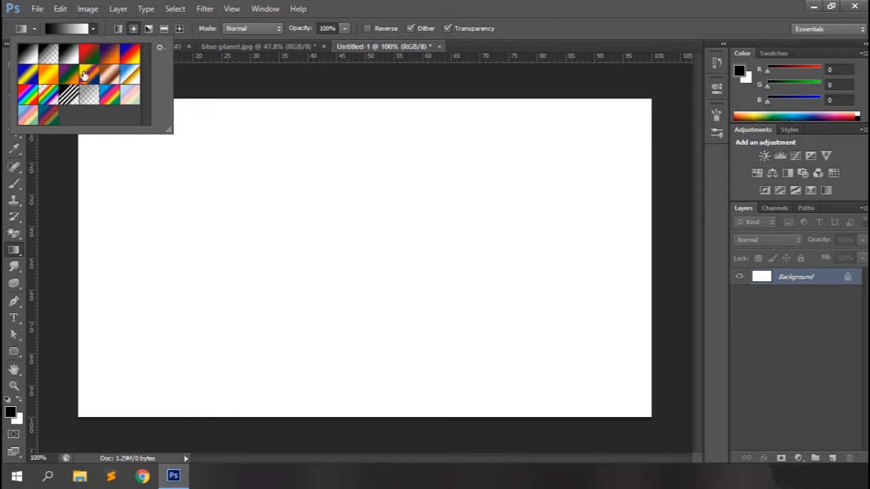
{"action": "left_click", "coordinate": [159, 49]}
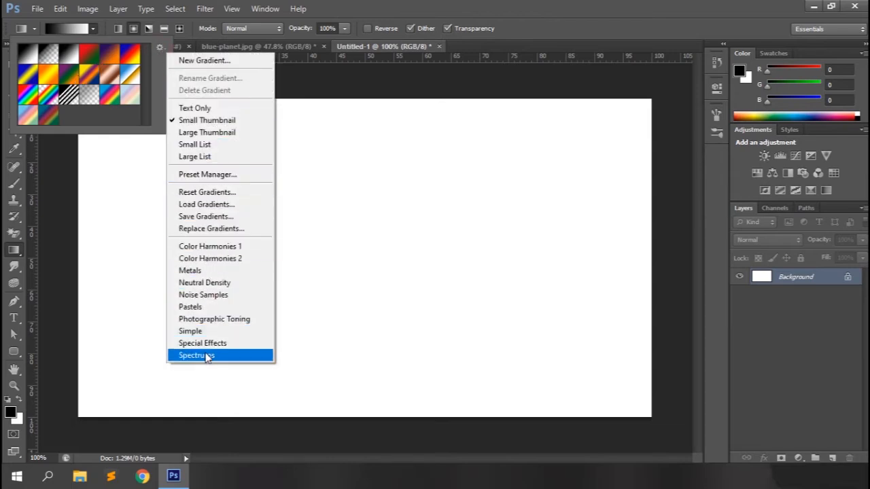
{"action": "left_click", "coordinate": [218, 299]}
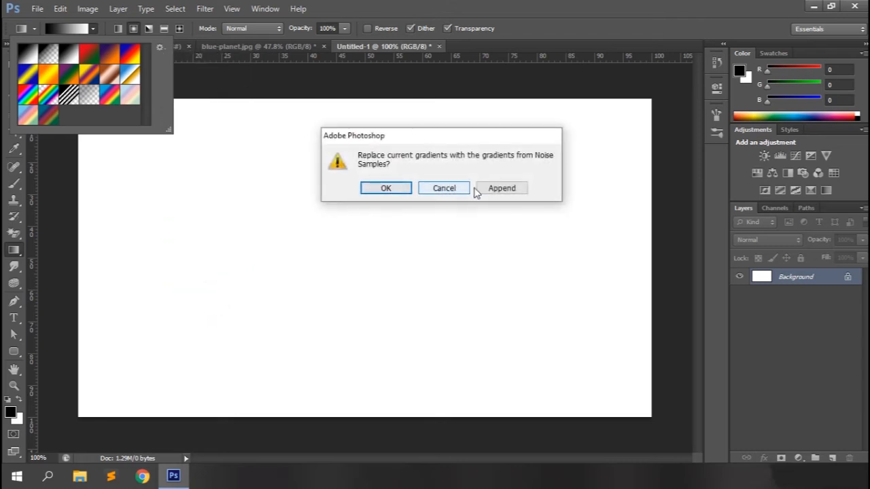
{"action": "left_click", "coordinate": [501, 188]}
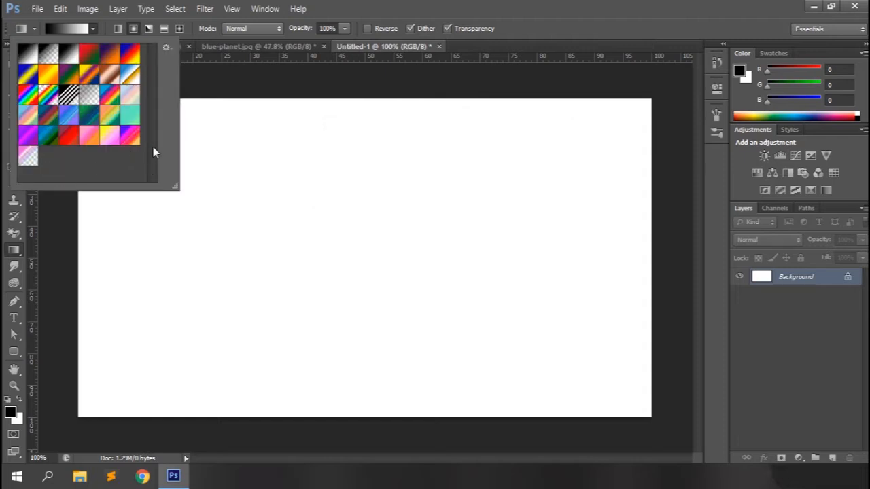
{"action": "left_click", "coordinate": [166, 49]}
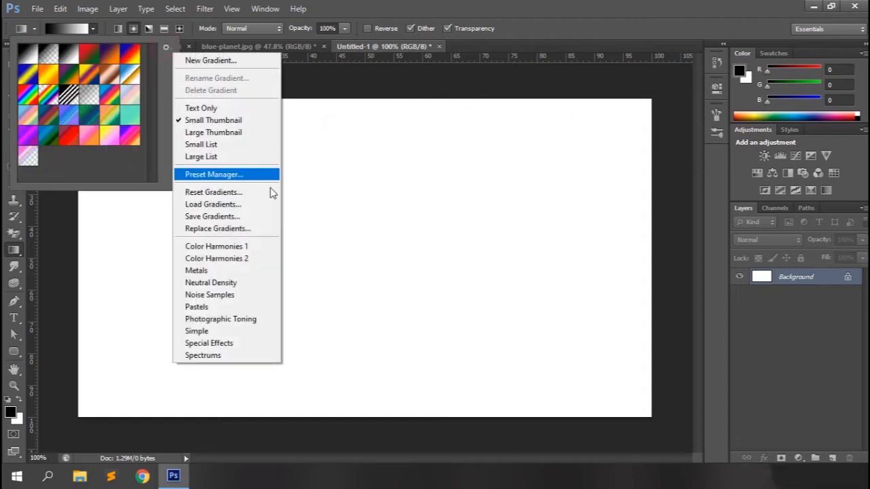
{"action": "left_click", "coordinate": [250, 305]}
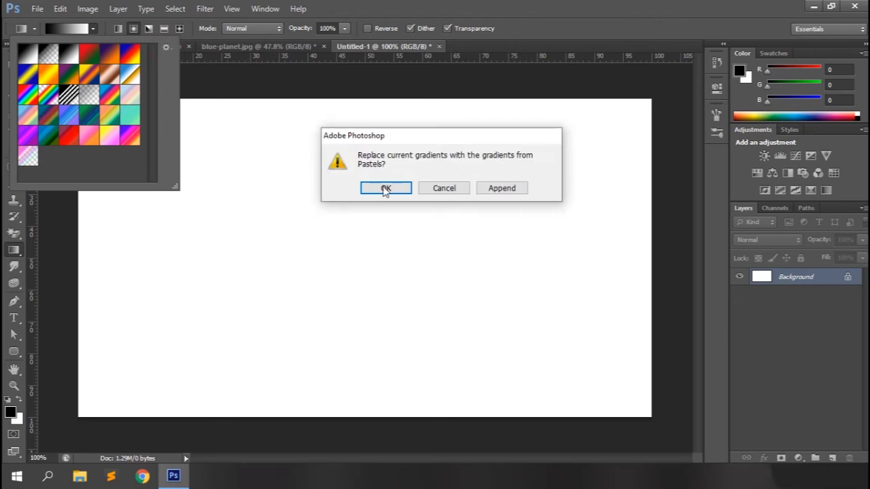
{"action": "left_click", "coordinate": [507, 188]}
{"action": "left_click_drag", "start_coordinate": [178, 188], "coordinate": [186, 218]}
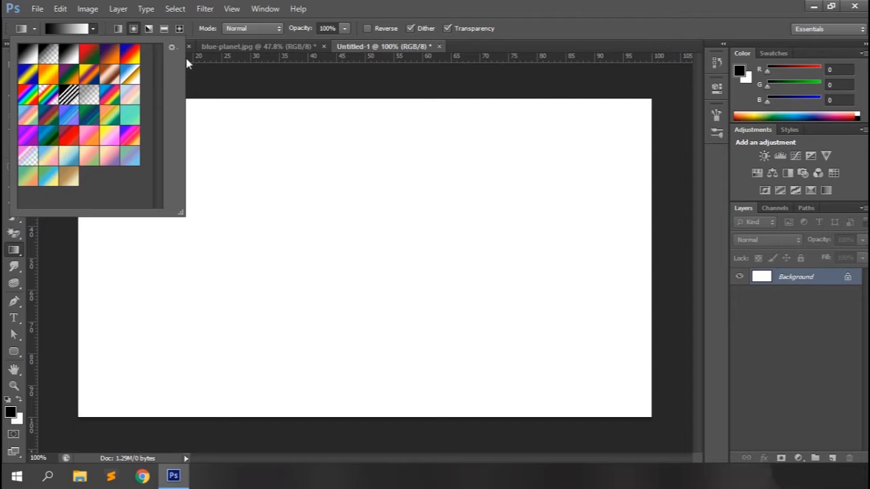
{"action": "left_click", "coordinate": [171, 47]}
{"action": "left_click", "coordinate": [213, 63]}
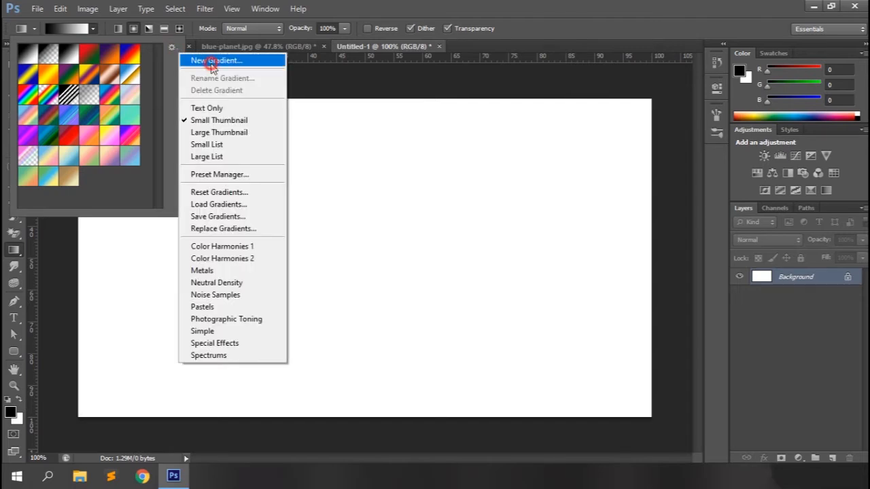
{"action": "left_click", "coordinate": [564, 180]}
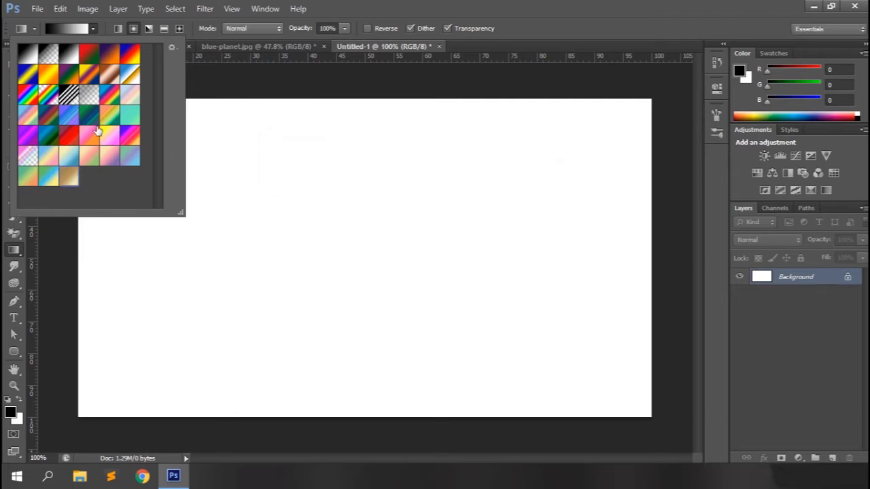
- Choose the Blue, Yellow, Blue preset and fill the canvas with a linear gradient, first across its full width and again down its full height
{"action": "left_click", "coordinate": [26, 79]}
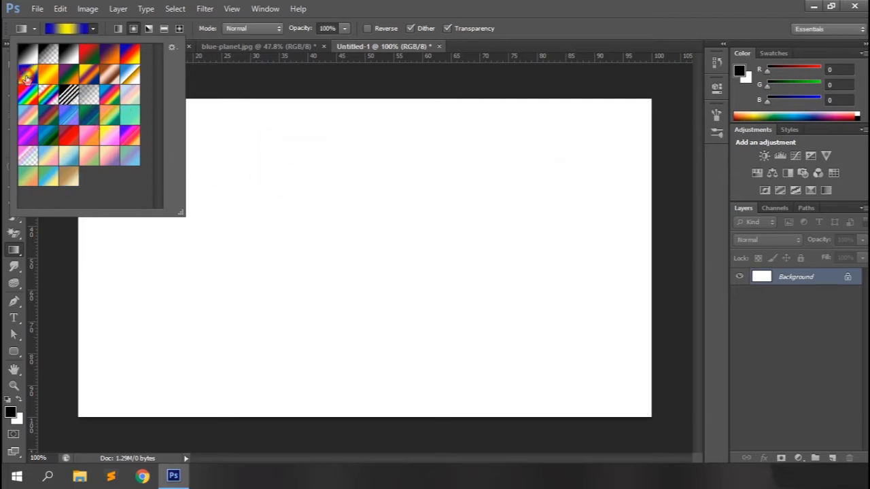
{"action": "left_click", "coordinate": [365, 6]}
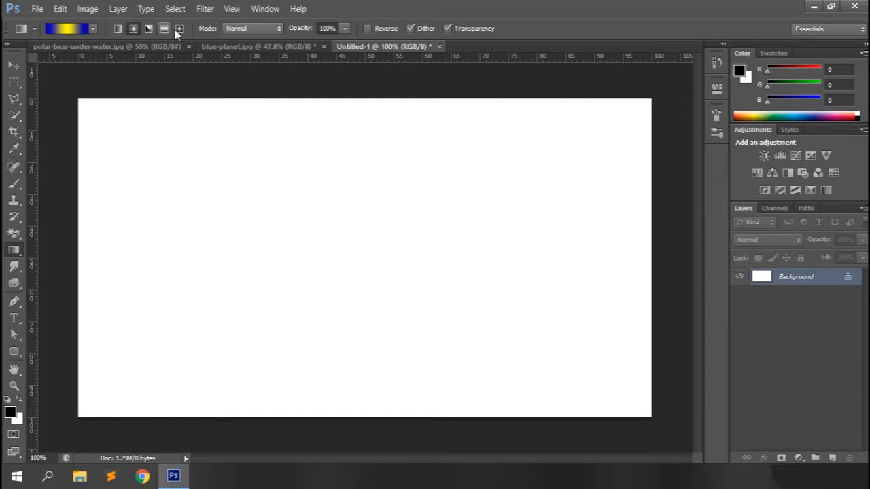
{"action": "left_click", "coordinate": [118, 27]}
{"action": "left_click_drag", "start_coordinate": [77, 239], "coordinate": [649, 243]}
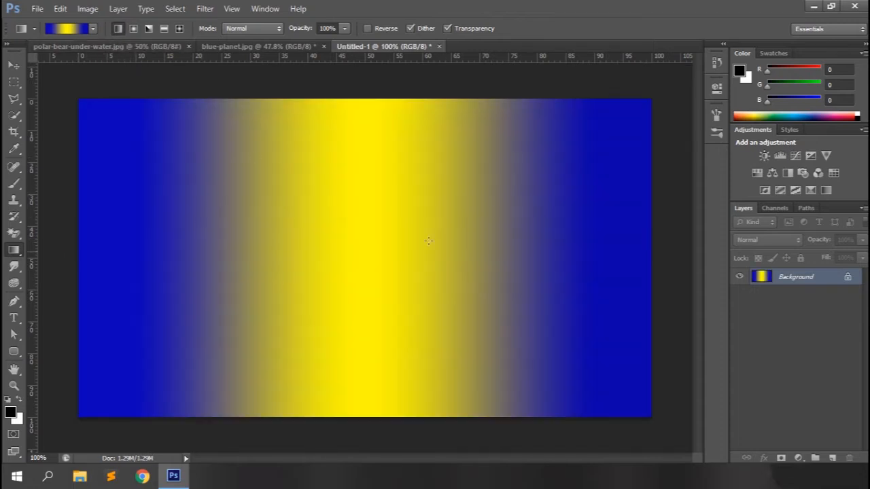
{"action": "left_click_drag", "start_coordinate": [335, 99], "coordinate": [335, 415]}
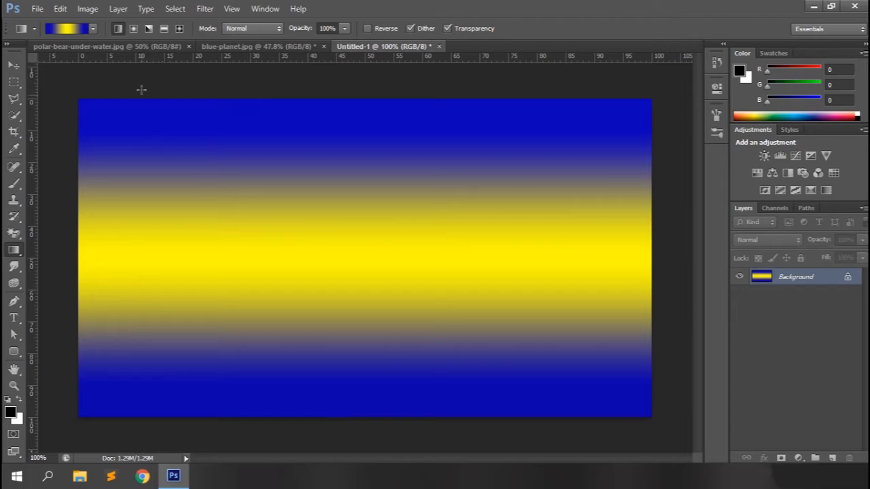
- Switch to the radial gradient style and draw several radial fills, starting from the canvas center and from the upper-right corner
{"action": "left_click", "coordinate": [135, 29]}
{"action": "left_click_drag", "start_coordinate": [349, 250], "coordinate": [348, 420]}
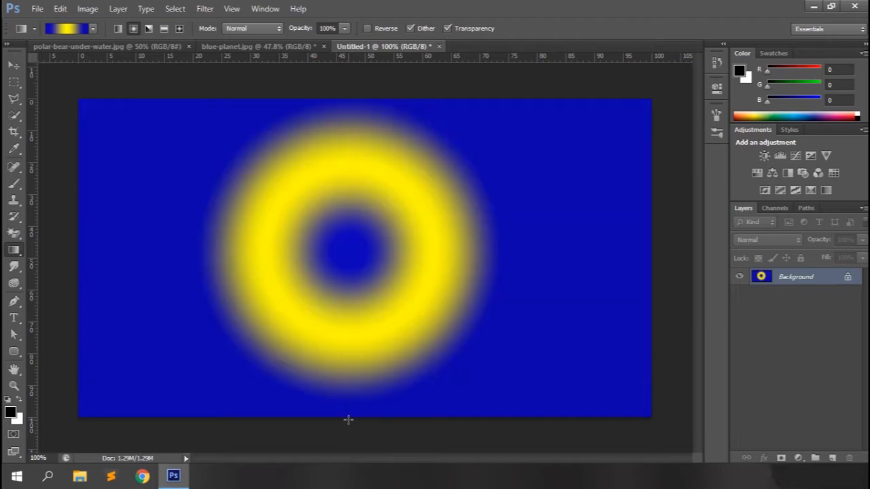
{"action": "left_click_drag", "start_coordinate": [635, 107], "coordinate": [586, 139]}
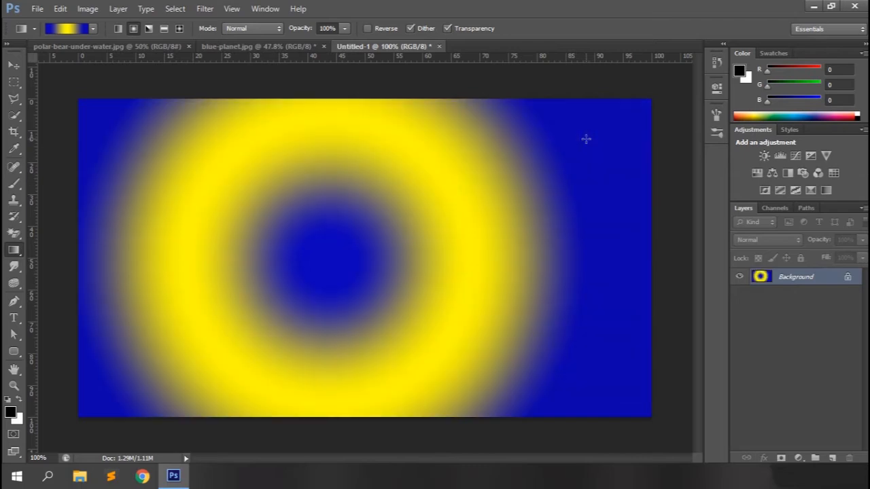
{"action": "left_click_drag", "start_coordinate": [351, 247], "coordinate": [580, 367]}
- Fill the canvas with an angle gradient and a reflected gradient, each drawn from the center to the right edge
{"action": "left_click", "coordinate": [148, 29]}
{"action": "left_click_drag", "start_coordinate": [352, 243], "coordinate": [640, 243]}
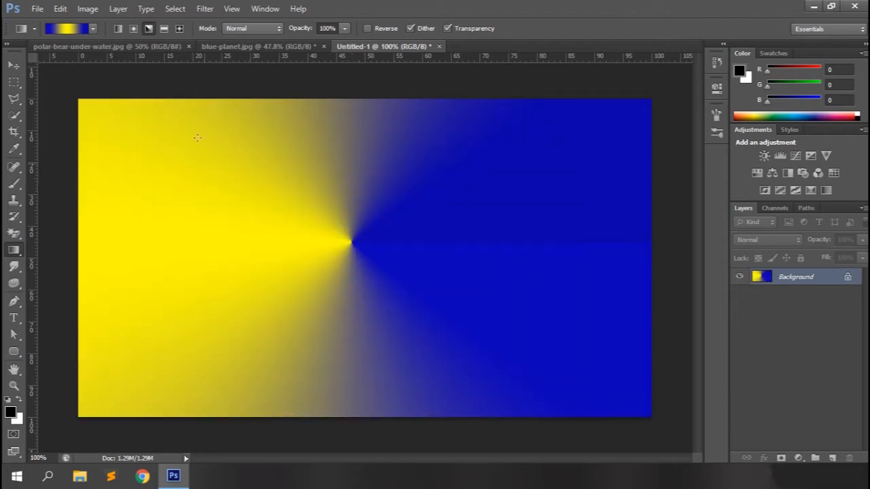
{"action": "left_click", "coordinate": [164, 28]}
{"action": "left_click_drag", "start_coordinate": [354, 245], "coordinate": [651, 245]}
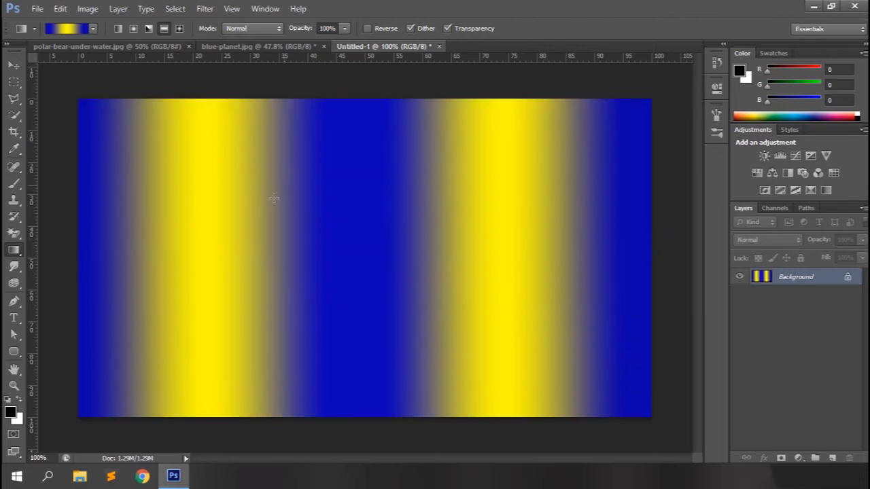
- Draw diamond gradients from the canvas center, from the upper-right corner, and from the left edge across the full width
{"action": "left_click", "coordinate": [179, 29]}
{"action": "left_click_drag", "start_coordinate": [357, 250], "coordinate": [652, 249]}
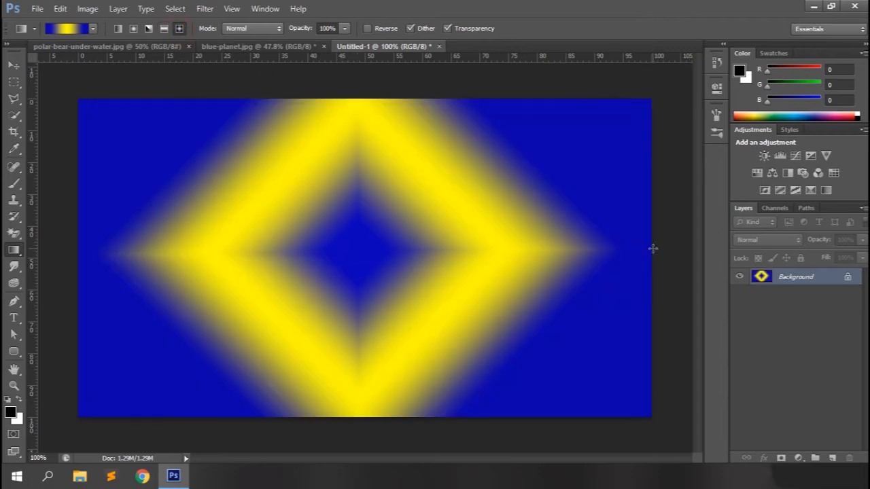
{"action": "left_click_drag", "start_coordinate": [650, 107], "coordinate": [392, 254]}
{"action": "left_click_drag", "start_coordinate": [78, 262], "coordinate": [645, 258]}
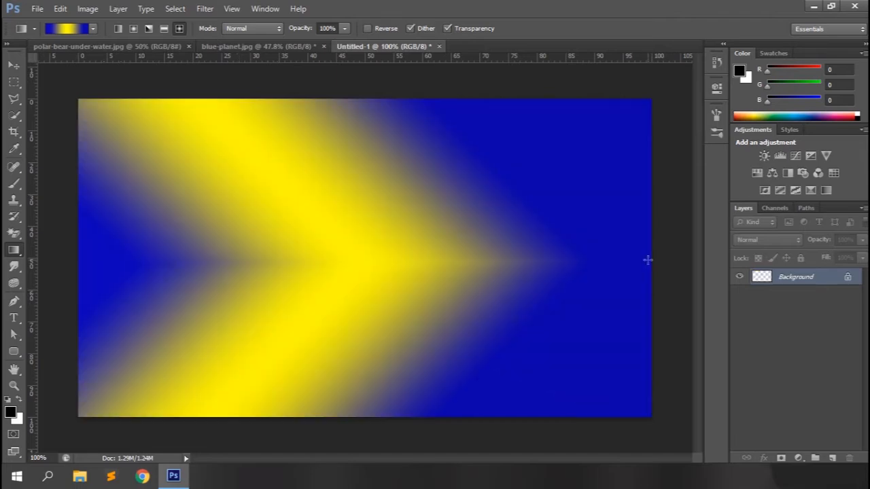
- Set the gradient blend mode to Overlay and draw two diamond gradients over the existing fill
{"action": "left_click", "coordinate": [239, 28]}
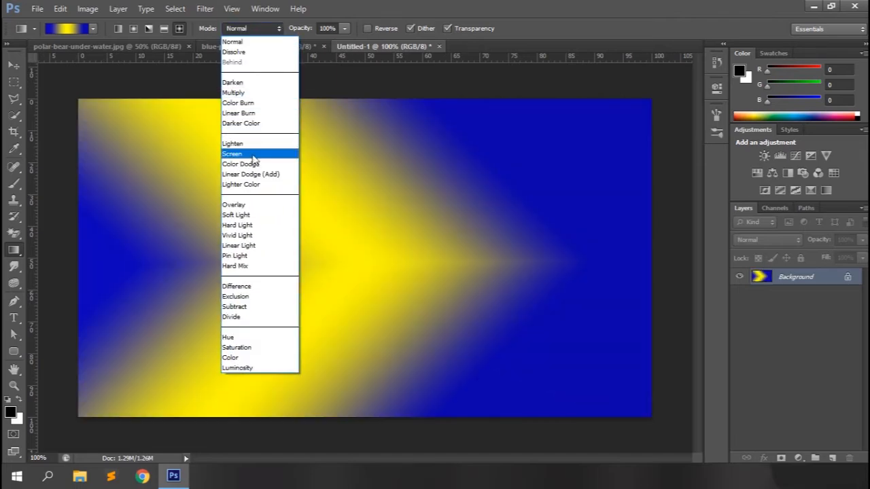
{"action": "left_click", "coordinate": [237, 204]}
{"action": "left_click_drag", "start_coordinate": [352, 219], "coordinate": [537, 233]}
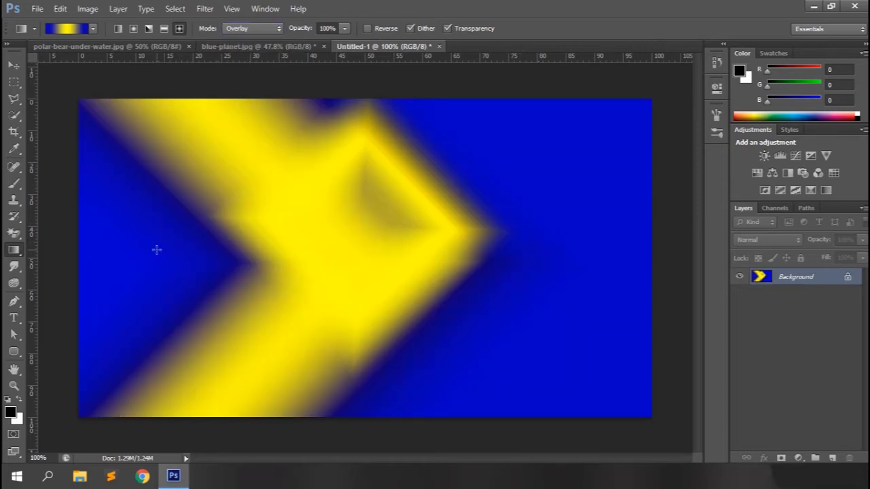
{"action": "left_click_drag", "start_coordinate": [155, 249], "coordinate": [392, 233]}
- Change the gradient blend mode twice, drawing a diamond gradient after each change, the second one in Difference mode
{"action": "left_click", "coordinate": [259, 32]}
{"action": "left_click", "coordinate": [252, 216]}
{"action": "left_click_drag", "start_coordinate": [259, 227], "coordinate": [541, 259]}
{"action": "left_click", "coordinate": [275, 30]}
{"action": "left_click", "coordinate": [257, 296]}
{"action": "left_click_drag", "start_coordinate": [625, 254], "coordinate": [391, 256]}
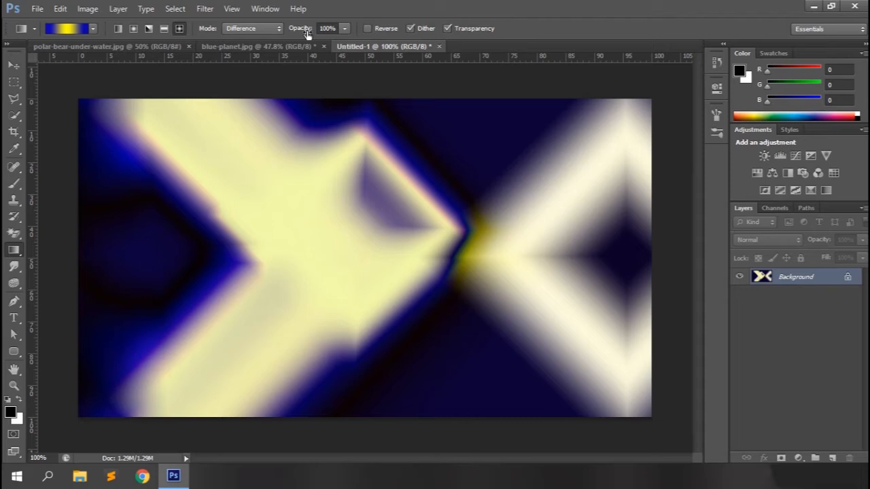
- Choose the Red, Green gradient preset, switching Reverse on to compare its direction and back off
{"action": "left_click", "coordinate": [368, 29]}
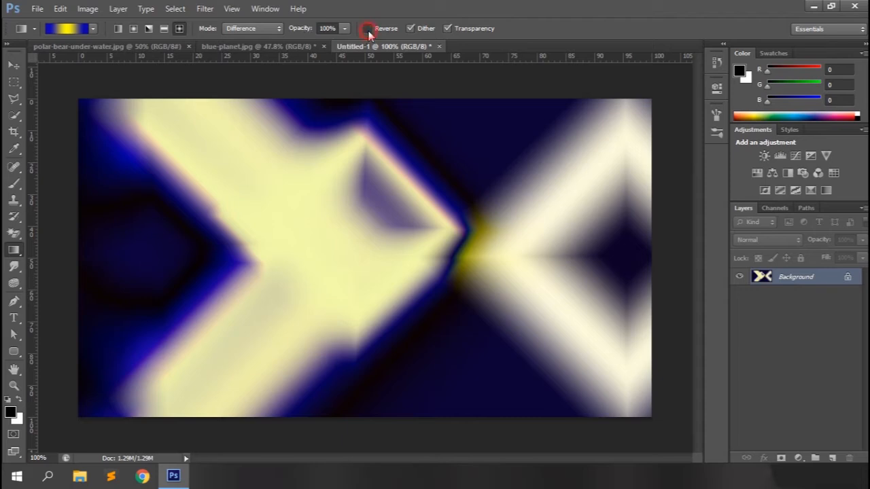
{"action": "left_click", "coordinate": [92, 30]}
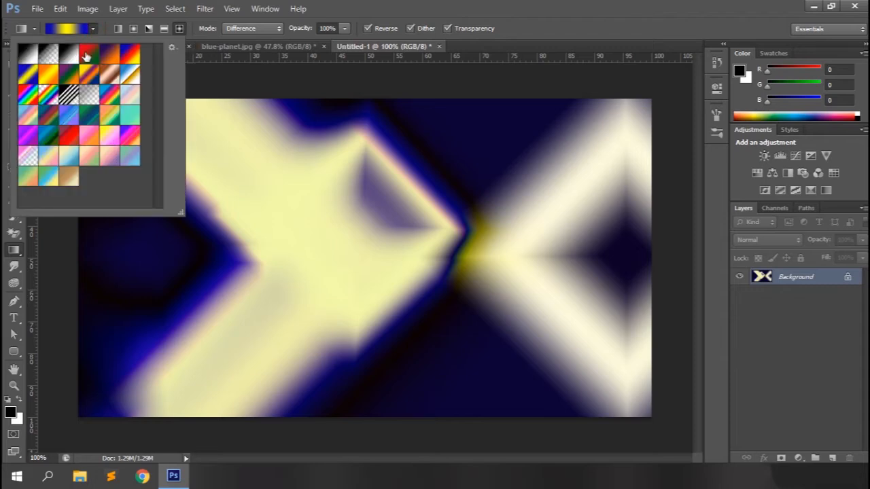
{"action": "left_click", "coordinate": [88, 53]}
{"action": "left_click", "coordinate": [449, 6]}
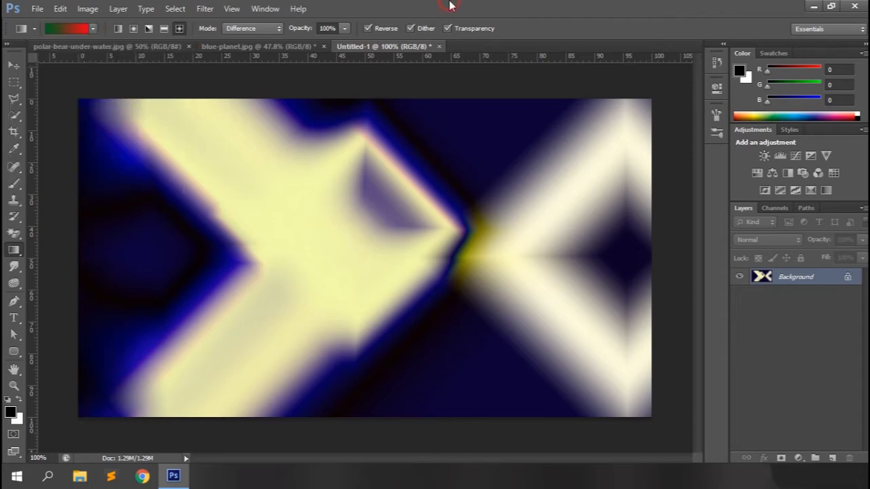
{"action": "left_click", "coordinate": [369, 28]}
- Revert the document to its initial Untitled-1 history snapshot and set the gradient blend mode to Normal
{"action": "left_click", "coordinate": [265, 8]}
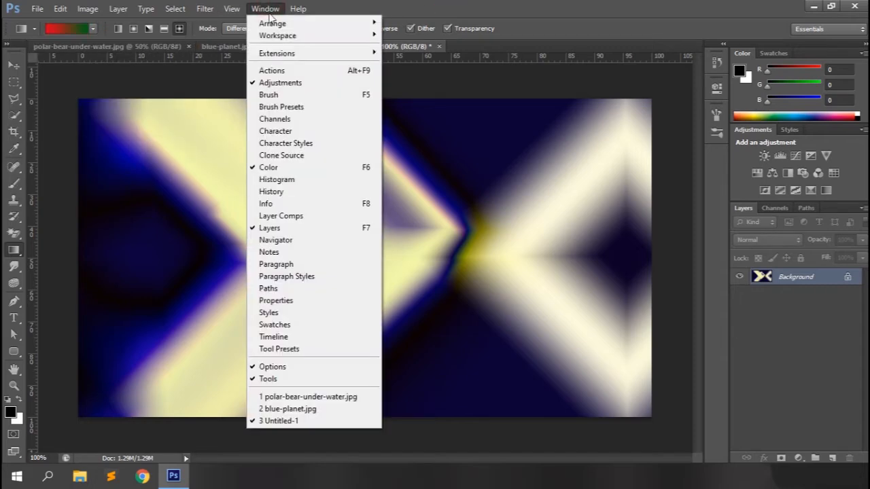
{"action": "left_click", "coordinate": [292, 201]}
{"action": "scroll", "coordinate": [625, 70], "scroll_direction": "up", "scroll_amount": 5}
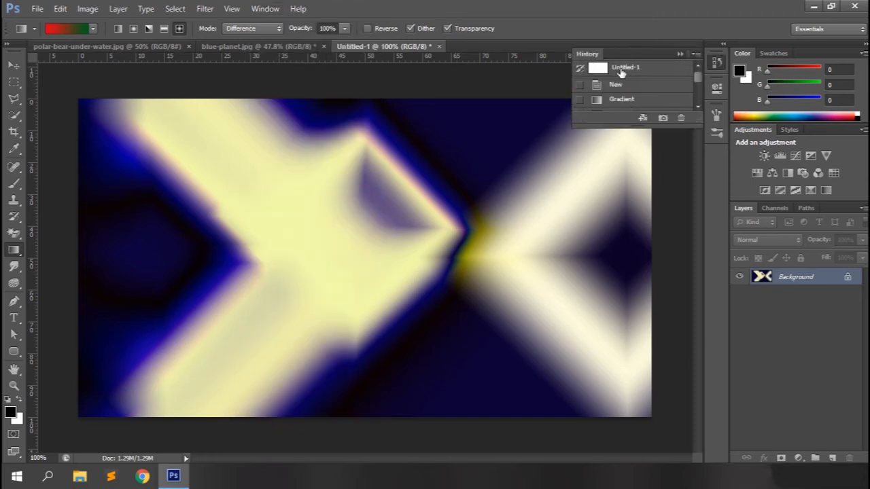
{"action": "left_click", "coordinate": [625, 68]}
{"action": "left_click", "coordinate": [680, 53]}
{"action": "left_click", "coordinate": [268, 30]}
{"action": "left_click", "coordinate": [243, 54]}
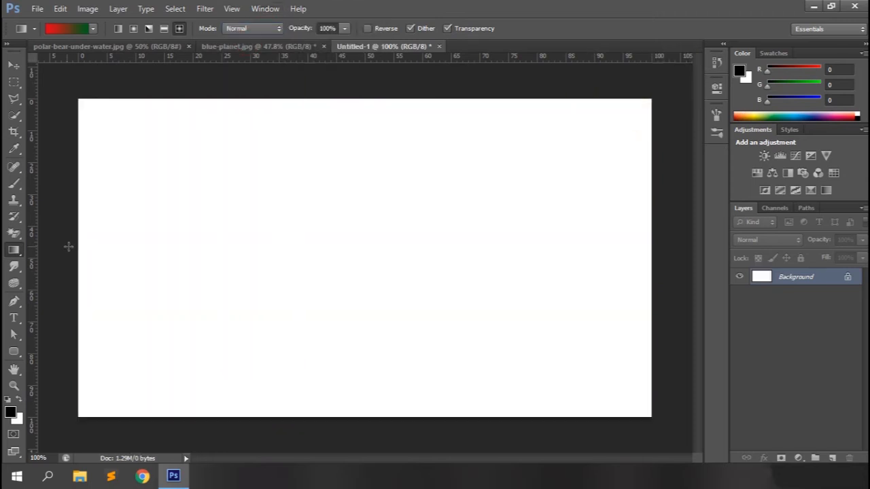
- Try a Red, Green diamond gradient, undo it, and fill the canvas with a reversed linear gradient from left edge to right edge
{"action": "left_click_drag", "start_coordinate": [76, 244], "coordinate": [659, 246]}
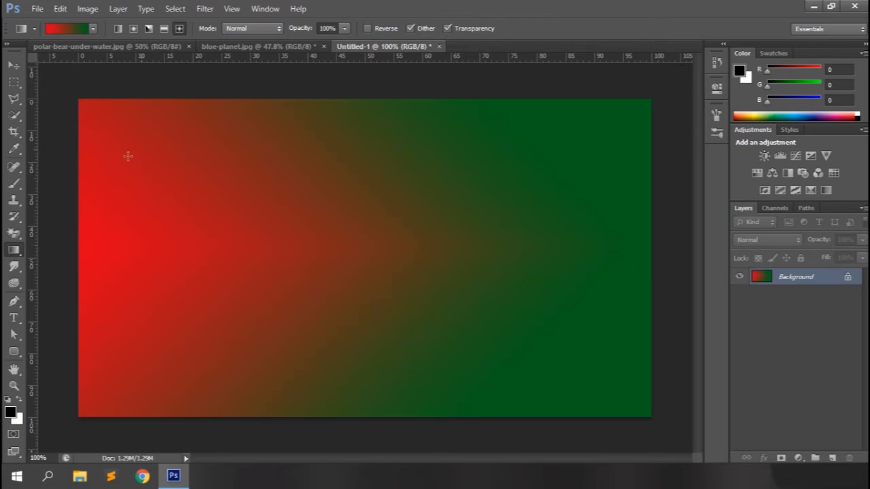
{"action": "key", "text": "ctrl+z"}
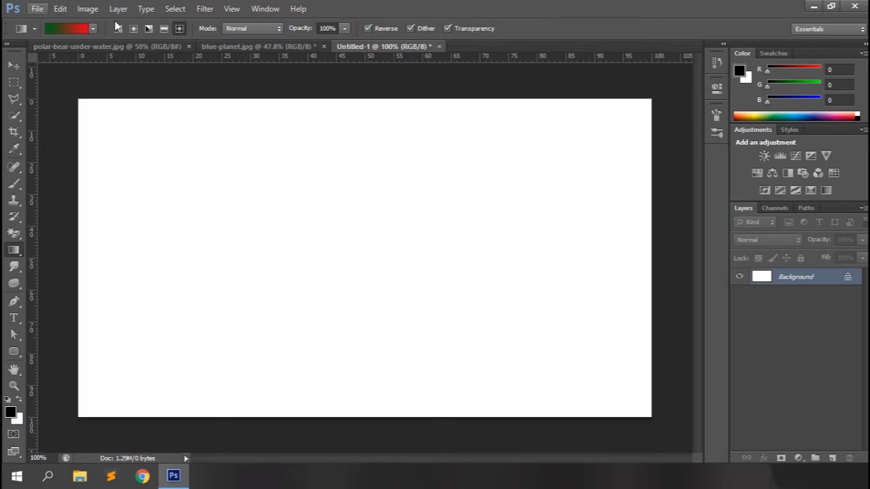
{"action": "left_click_drag", "start_coordinate": [78, 243], "coordinate": [653, 249]}
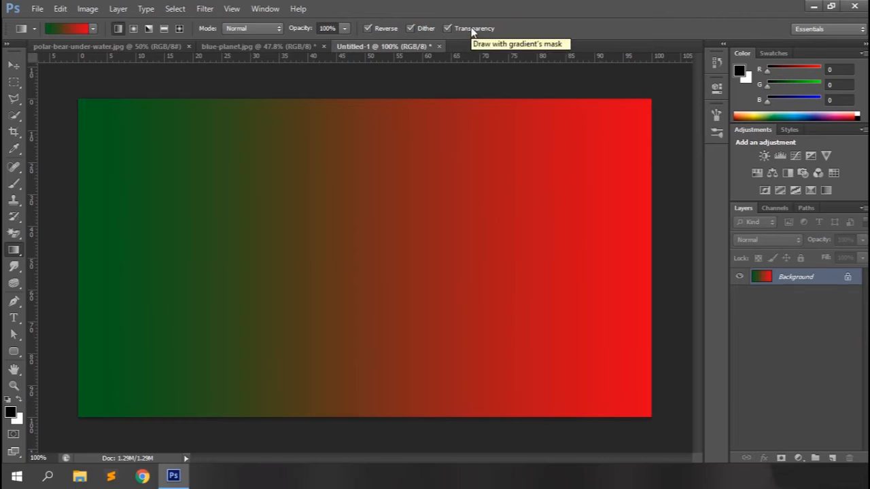
- Open the Gradient Editor for the current gradient and load the Blue, Yellow, Blue preset into it
{"action": "left_click", "coordinate": [62, 31]}
{"action": "left_click_drag", "start_coordinate": [680, 149], "coordinate": [498, 98]}
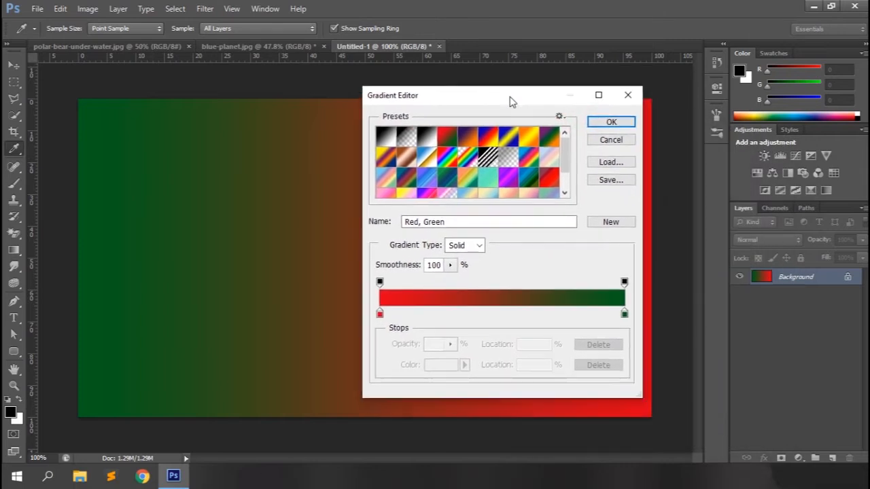
{"action": "left_click", "coordinate": [507, 138]}
{"action": "scroll", "coordinate": [564, 150], "scroll_direction": "down", "scroll_amount": 1}
{"action": "scroll", "coordinate": [566, 163], "scroll_direction": "up", "scroll_amount": 1}
{"action": "left_click", "coordinate": [559, 116]}
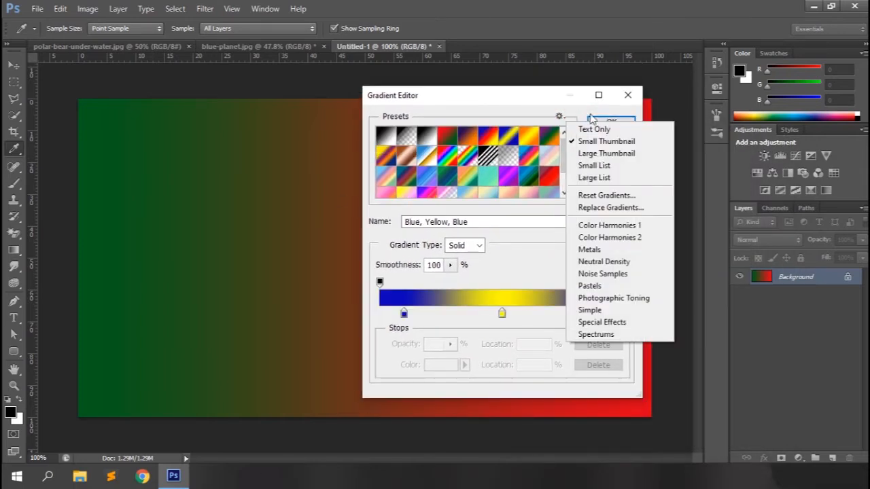
{"action": "left_click", "coordinate": [496, 95]}
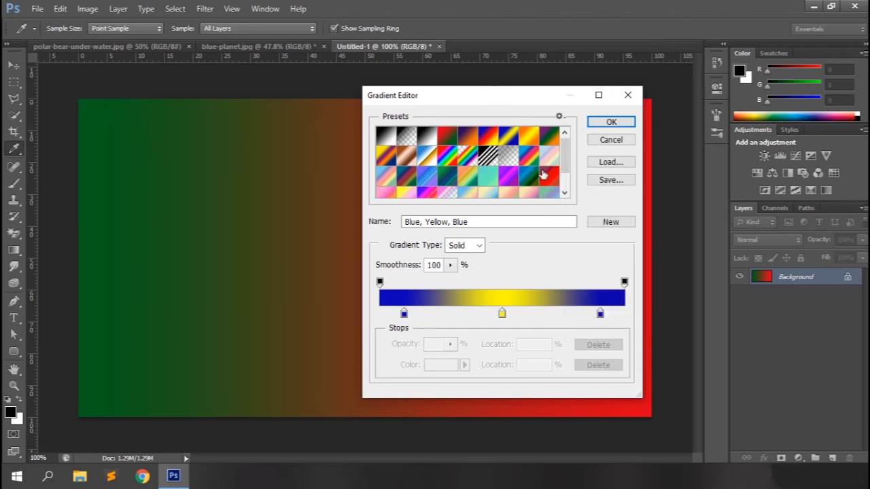
- Switch the gradient type away from Solid and back to Solid, and select the Smoothness value
{"action": "left_click", "coordinate": [467, 221]}
{"action": "left_click", "coordinate": [464, 246]}
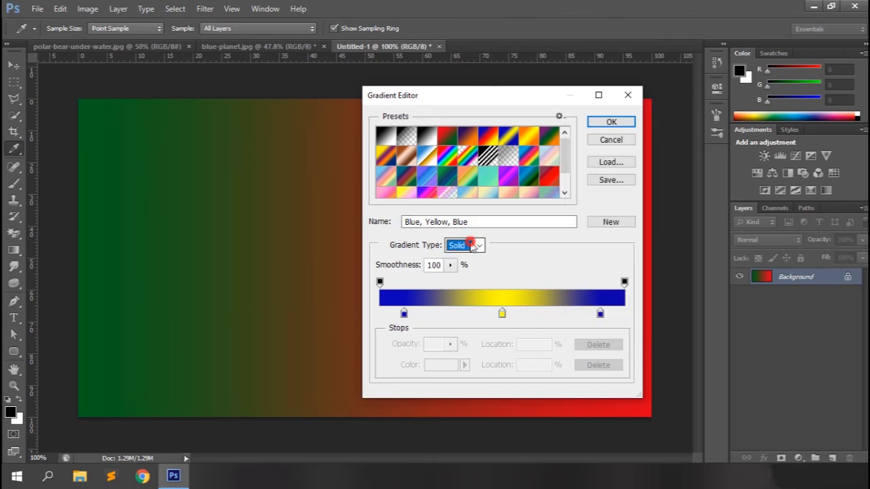
{"action": "left_click", "coordinate": [462, 268]}
{"action": "left_click", "coordinate": [475, 246]}
{"action": "left_click", "coordinate": [462, 259]}
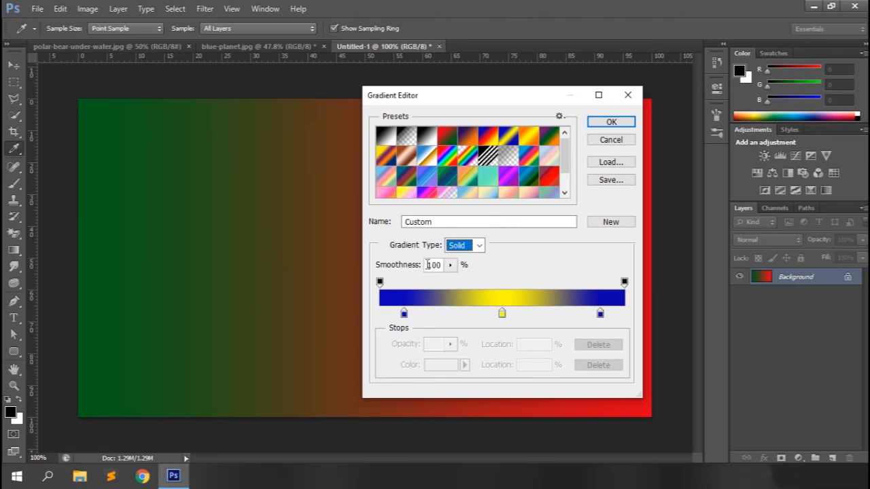
{"action": "left_click_drag", "start_coordinate": [406, 266], "coordinate": [514, 284]}
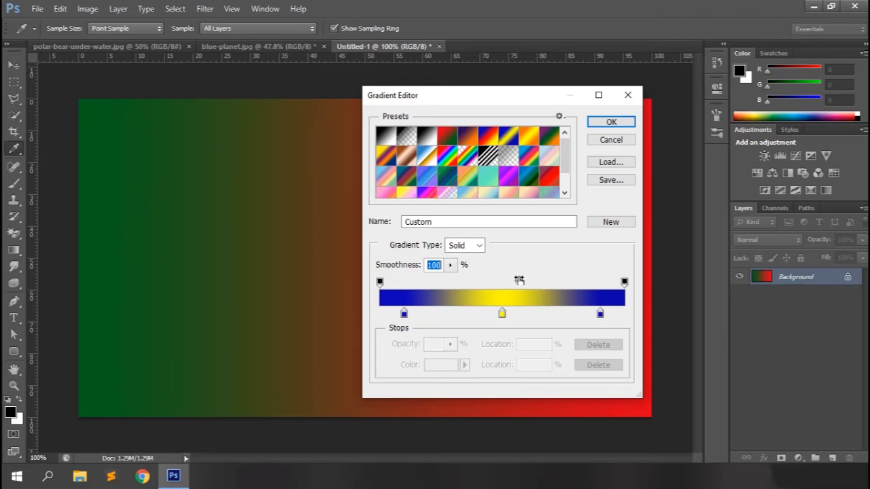
- Reposition the two outer blue color stops, placing the left one at 13% and the right one slightly inward
{"action": "left_click_drag", "start_coordinate": [404, 314], "coordinate": [380, 314]}
{"action": "mouse_move", "coordinate": [601, 316]}
{"action": "left_mouse_down"}
{"action": "mouse_move", "coordinate": [624, 315]}
{"action": "mouse_move", "coordinate": [569, 323]}
{"action": "mouse_move", "coordinate": [587, 326]}
{"action": "left_mouse_up"}
{"action": "left_click_drag", "start_coordinate": [381, 318], "coordinate": [412, 315]}
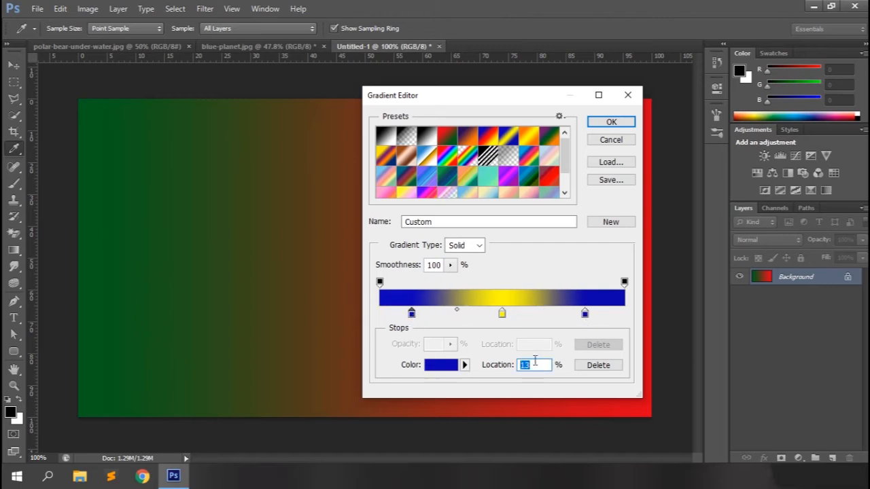
- Recolor the left blue color stop to bright cyan, #37f4e9
{"action": "left_click", "coordinate": [437, 365]}
{"action": "left_click", "coordinate": [358, 260]}
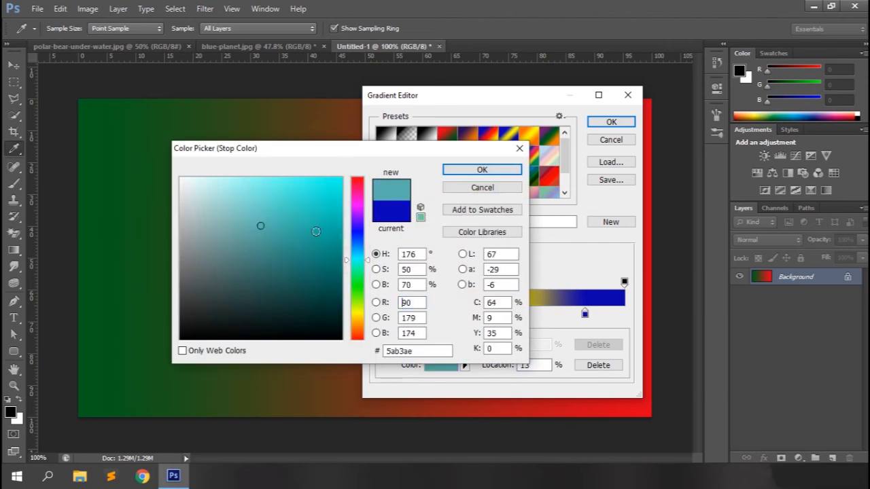
{"action": "left_click", "coordinate": [305, 185]}
{"action": "left_click", "coordinate": [463, 169]}
- Recolor the middle yellow color stop to a dark olive
{"action": "double_click", "coordinate": [502, 313]}
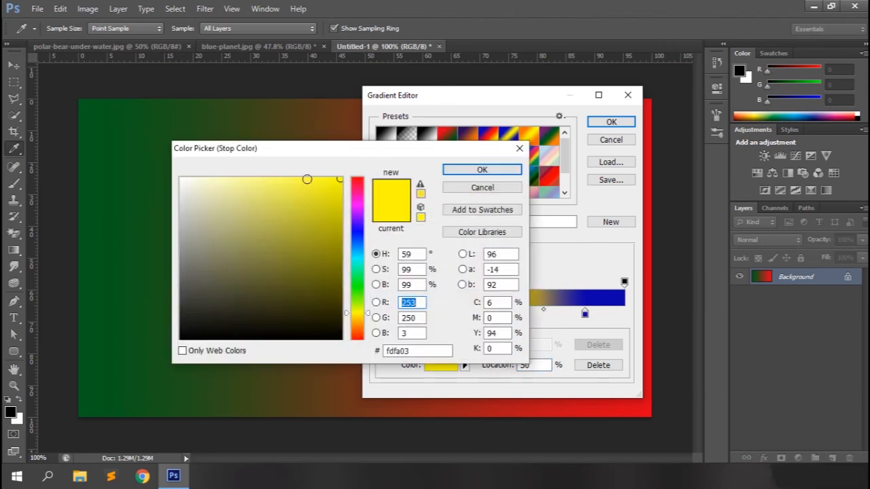
{"action": "left_click", "coordinate": [313, 257]}
{"action": "left_click", "coordinate": [458, 168]}
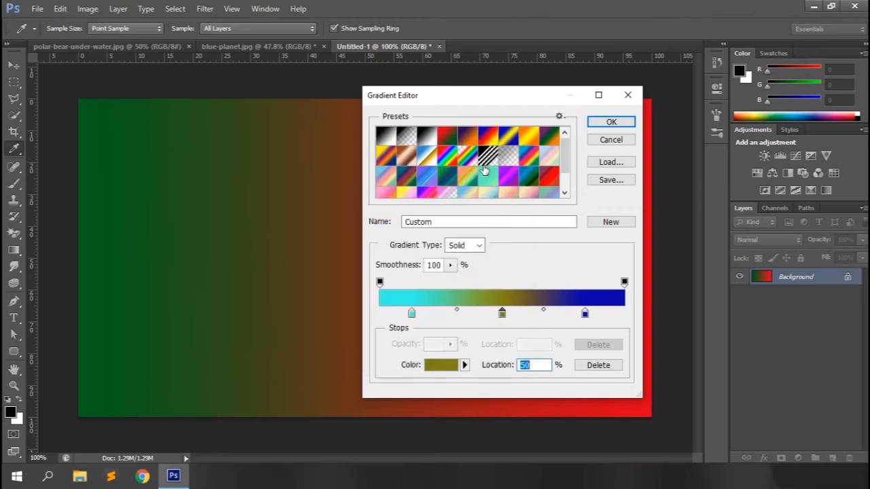
- Shift the midpoints beside the olive stop, setting the cyan-side one to 33%, and move the cyan and blue stops to the gradient's ends
{"action": "left_click_drag", "start_coordinate": [456, 310], "coordinate": [445, 309]}
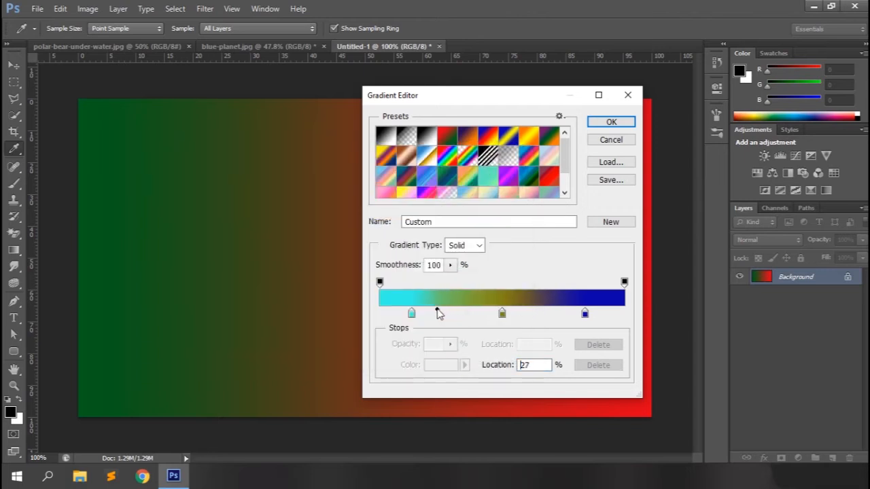
{"action": "left_click", "coordinate": [501, 314]}
{"action": "left_click_drag", "start_coordinate": [545, 312], "coordinate": [577, 312]}
{"action": "left_click_drag", "start_coordinate": [412, 314], "coordinate": [379, 313]}
{"action": "left_click", "coordinate": [406, 311]}
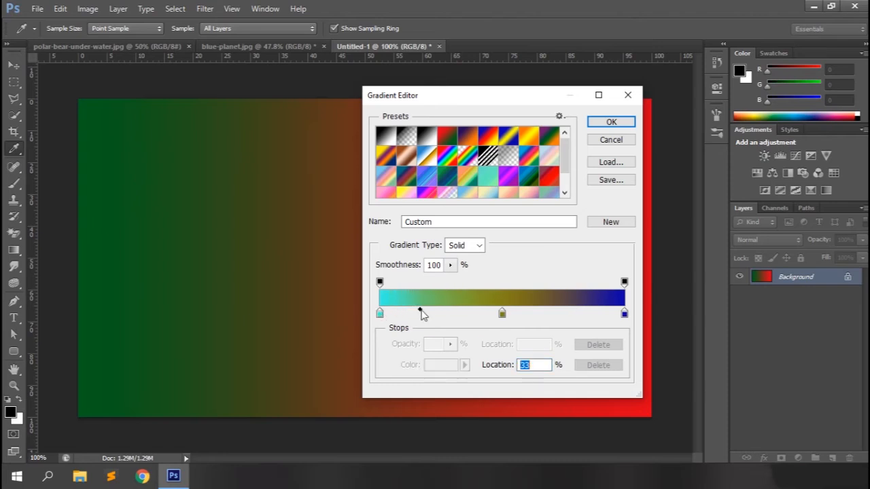
- Add a color stop between the cyan and olive stops and color it green, #0b9915
{"action": "left_click", "coordinate": [432, 311]}
{"action": "double_click", "coordinate": [432, 314]}
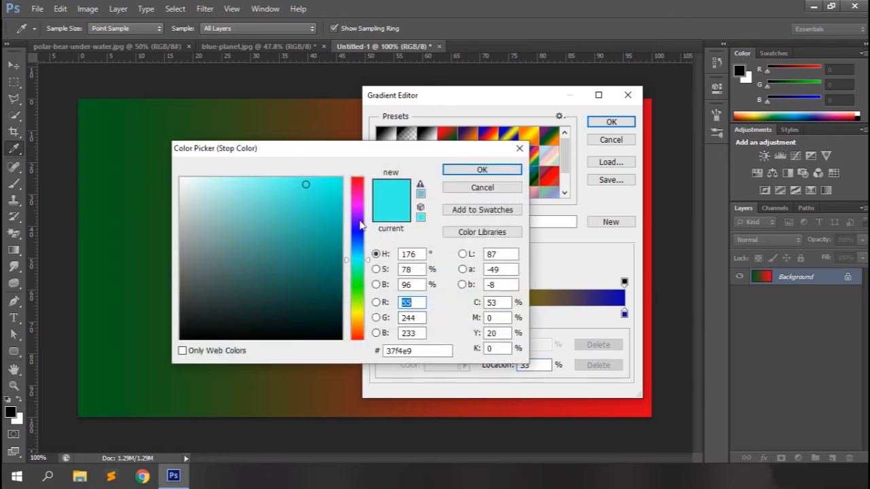
{"action": "left_click", "coordinate": [361, 229]}
{"action": "left_click", "coordinate": [352, 284]}
{"action": "left_click", "coordinate": [330, 242]}
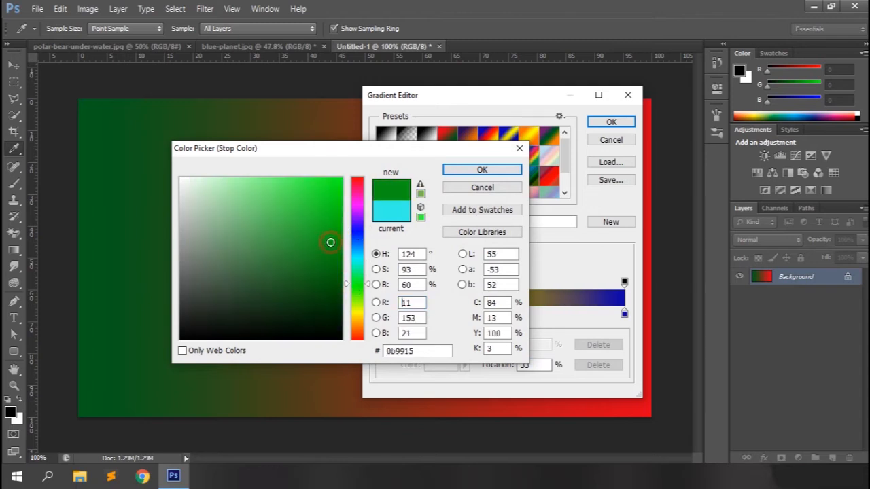
{"action": "left_click", "coordinate": [493, 169]}
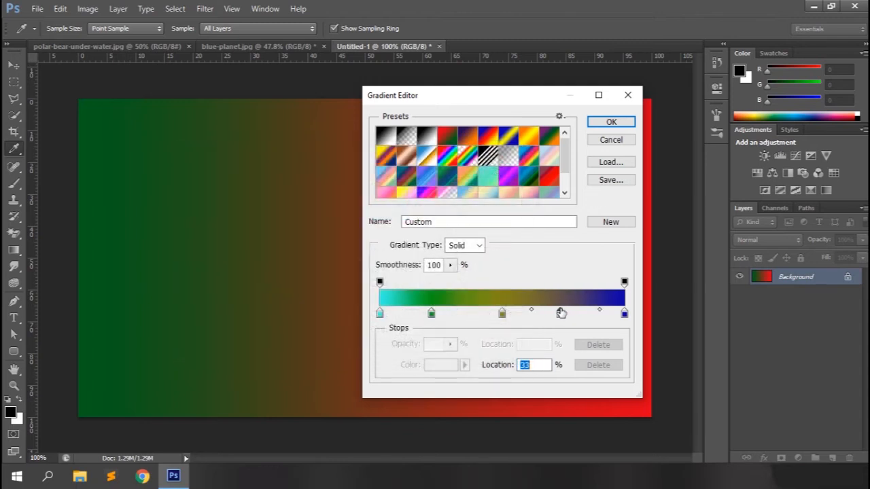
- Add a color stop between the olive and blue stops and color it bright orange
{"action": "double_click", "coordinate": [560, 314]}
{"action": "left_click", "coordinate": [278, 325]}
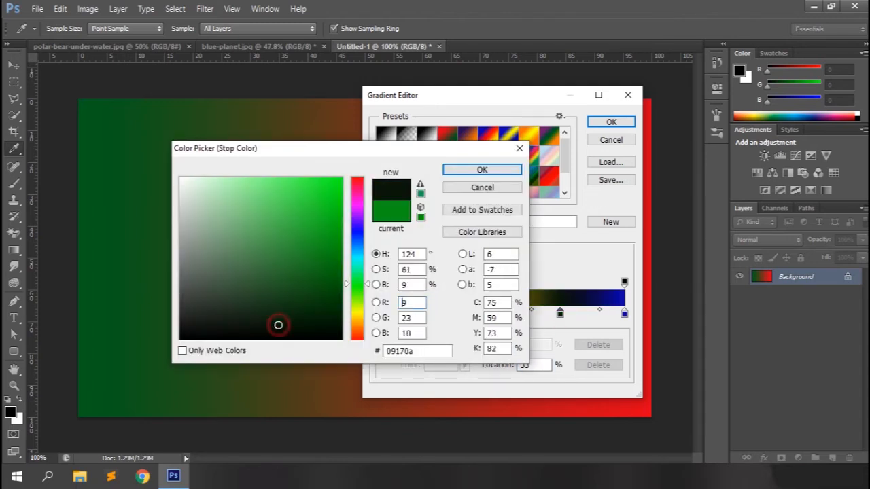
{"action": "left_click", "coordinate": [357, 324]}
{"action": "left_click", "coordinate": [333, 177]}
{"action": "left_click", "coordinate": [482, 170]}
- Select the gradient's starting opacity stop, keep its opacity at 100%, and accept the customized gradient
{"action": "left_click", "coordinate": [431, 314]}
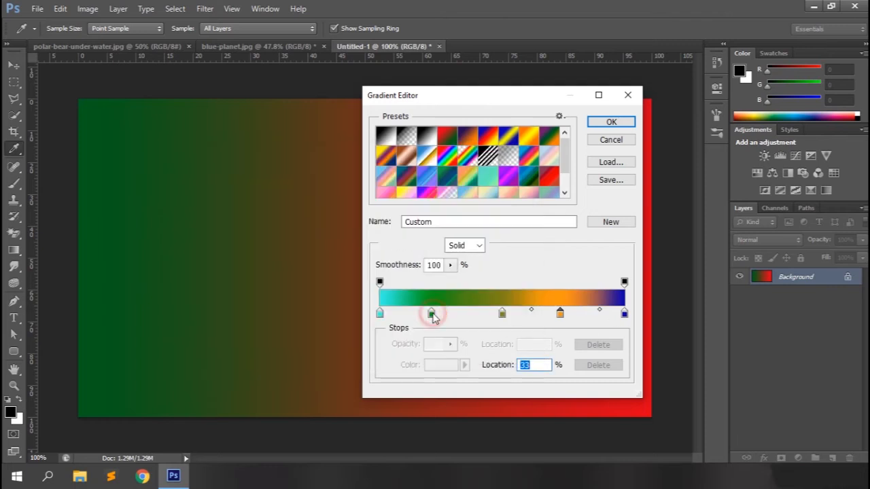
{"action": "mouse_move", "coordinate": [380, 284]}
{"action": "left_mouse_down"}
{"action": "mouse_move", "coordinate": [434, 289]}
{"action": "mouse_move", "coordinate": [382, 297]}
{"action": "left_mouse_up"}
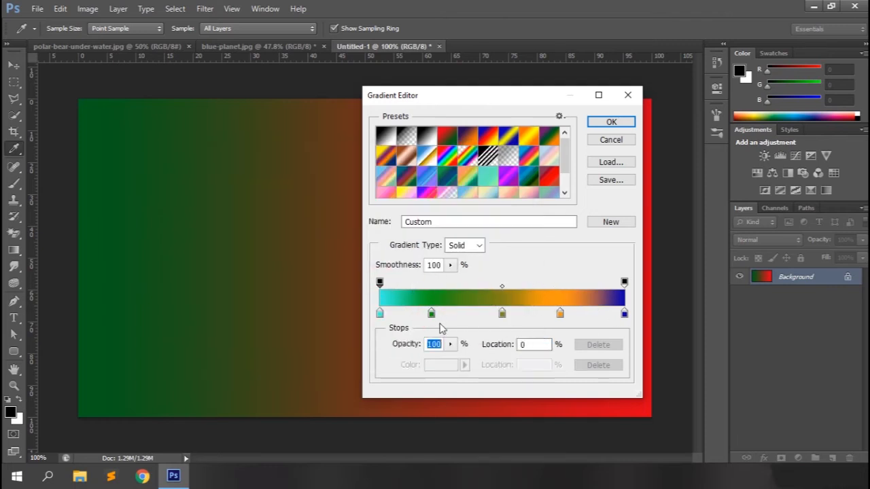
{"action": "mouse_move", "coordinate": [409, 345]}
{"action": "left_mouse_down"}
{"action": "mouse_move", "coordinate": [388, 347]}
{"action": "mouse_move", "coordinate": [420, 347]}
{"action": "left_mouse_up"}
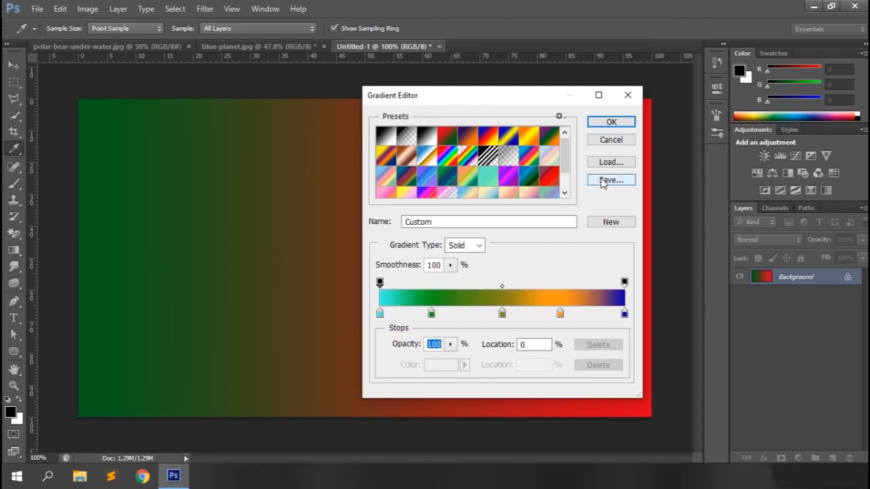
{"action": "left_click", "coordinate": [612, 123]}
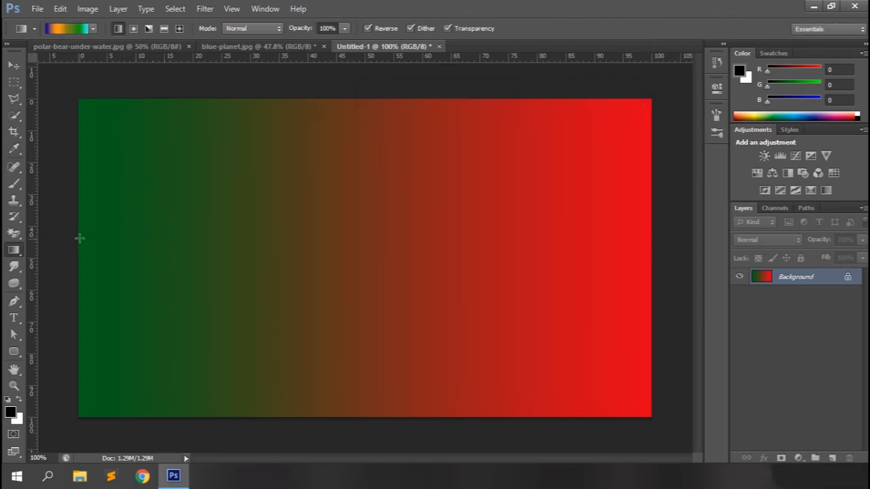
- Try the custom gradient on the canvas as a full-width linear fill, a reflected fill, and a radial fill reaching the bottom edge
{"action": "left_click_drag", "start_coordinate": [79, 227], "coordinate": [654, 227]}
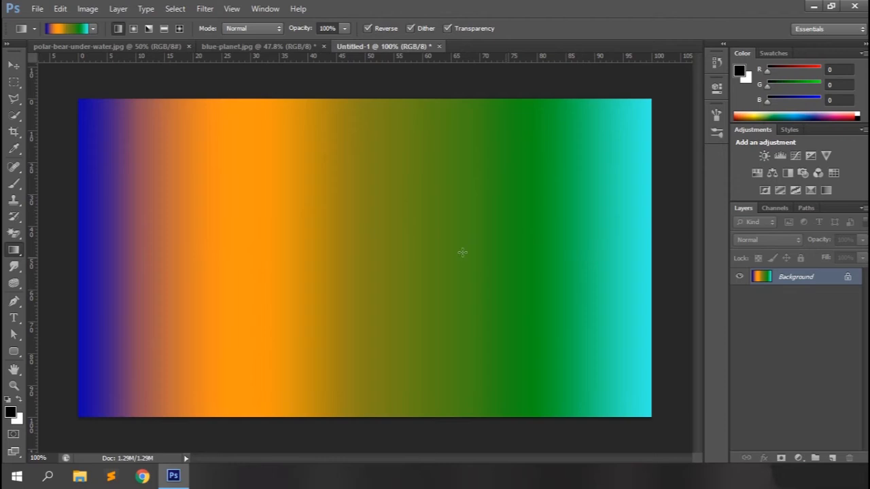
{"action": "left_click_drag", "start_coordinate": [337, 241], "coordinate": [657, 246]}
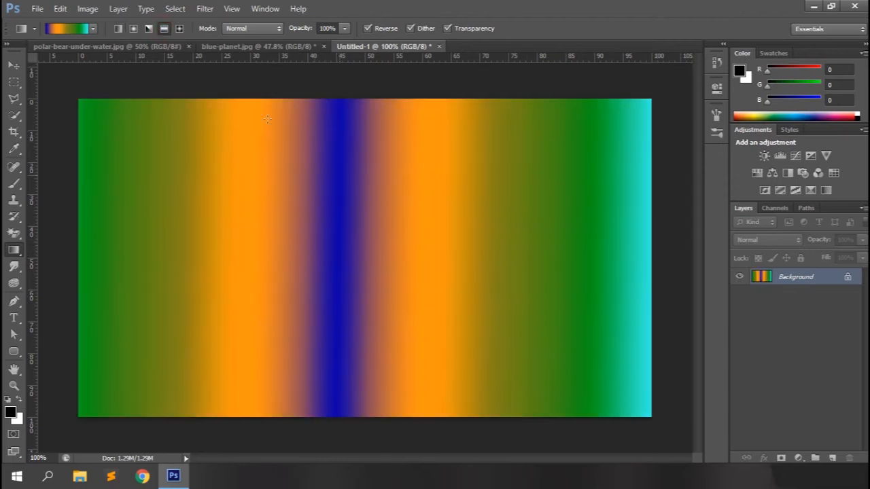
{"action": "left_click", "coordinate": [133, 28]}
{"action": "left_click_drag", "start_coordinate": [328, 243], "coordinate": [330, 418]}
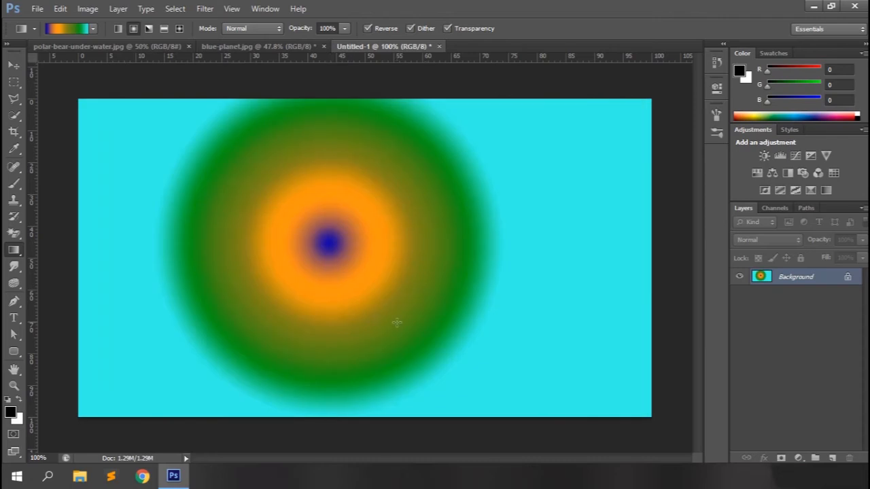
- Restore the blank white canvas from the initial Untitled-1 snapshot in the document history
{"action": "left_click", "coordinate": [256, 9]}
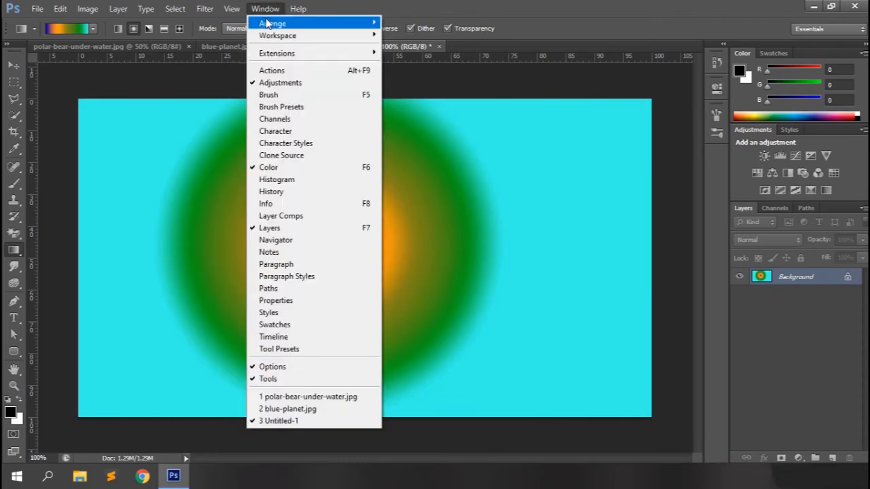
{"action": "left_click", "coordinate": [297, 193]}
{"action": "scroll", "coordinate": [650, 96], "scroll_direction": "up", "scroll_amount": 3}
{"action": "left_click", "coordinate": [622, 64]}
{"action": "left_click", "coordinate": [717, 63]}
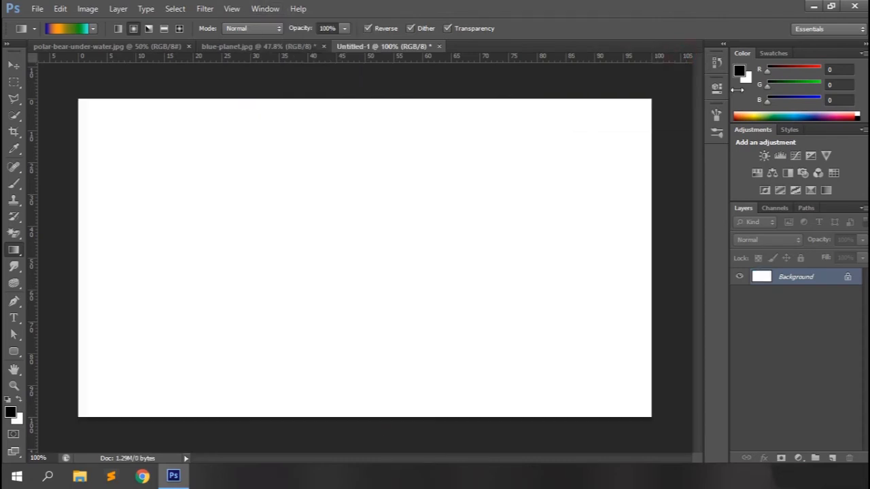
- Add the text "WEBTRICKSHOME" on the canvas in the Algerian font at 72 pt
{"action": "left_click", "coordinate": [8, 322]}
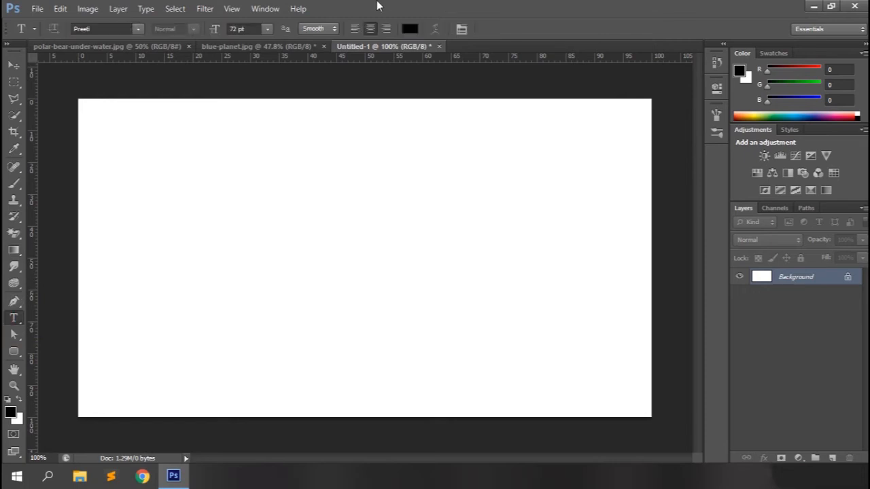
{"action": "left_click", "coordinate": [138, 29]}
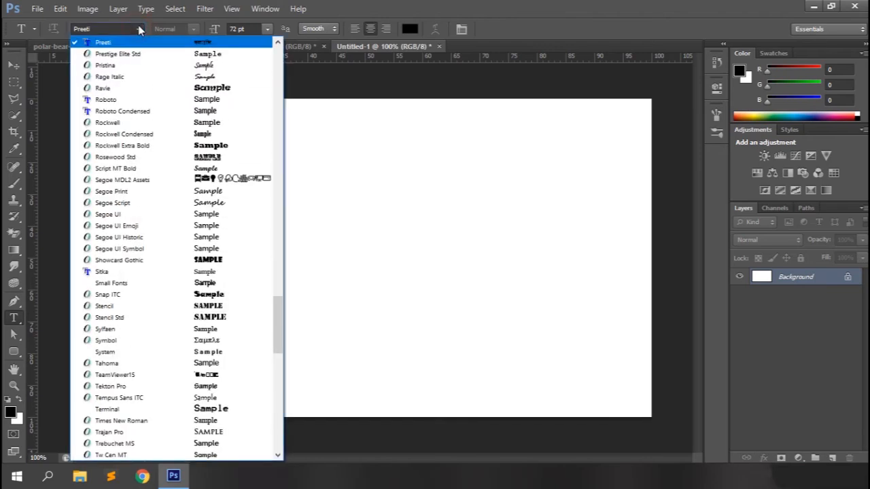
{"action": "scroll", "coordinate": [133, 112], "scroll_direction": "up", "scroll_amount": 20}
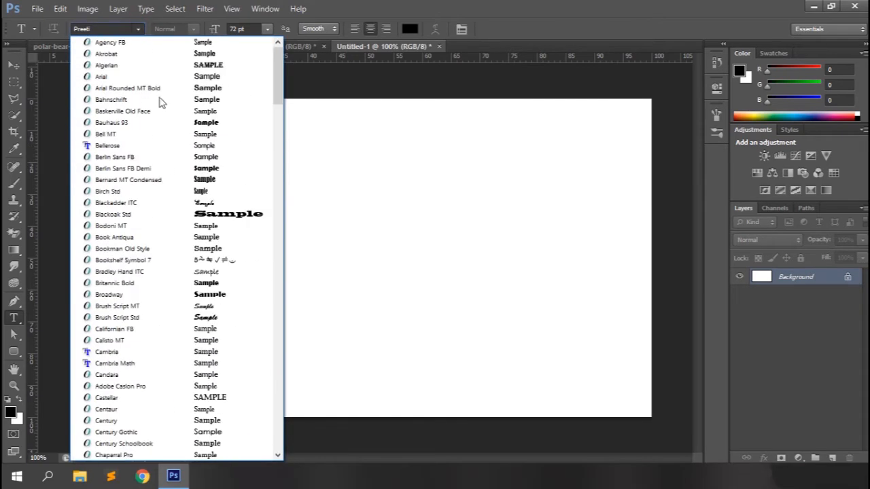
{"action": "left_click", "coordinate": [214, 62]}
{"action": "left_click", "coordinate": [235, 265]}
{"action": "key", "text": "Caps_Lock"}
{"action": "type", "text": "WEB"}
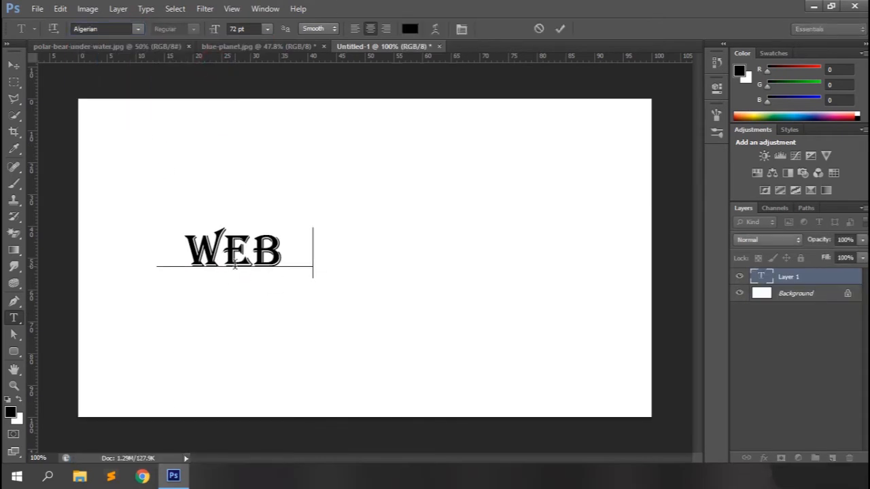
{"action": "type", "text": "TRICKSHOME"}
{"action": "left_click", "coordinate": [560, 29]}
- Move the text toward the middle of the canvas and enlarge it with Free Transform to nearly the full canvas width
{"action": "left_click", "coordinate": [226, 253]}
{"action": "left_click_drag", "start_coordinate": [272, 280], "coordinate": [411, 270]}
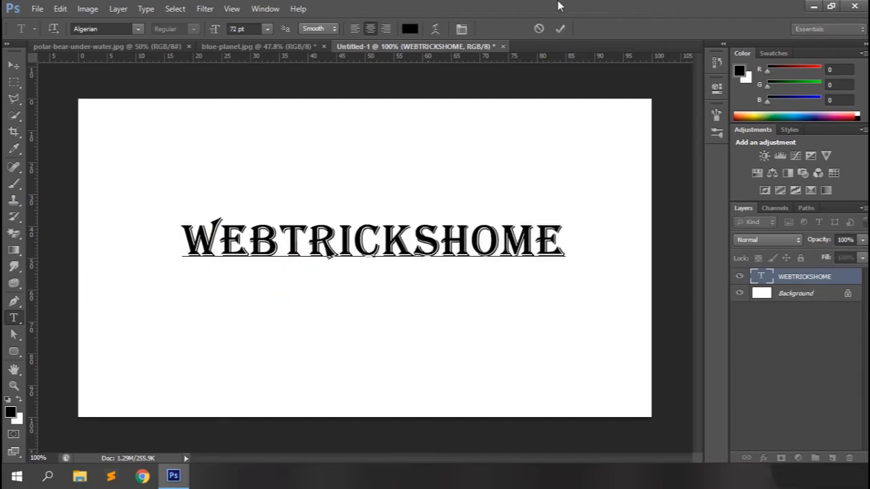
{"action": "left_click", "coordinate": [560, 28]}
{"action": "key", "text": "ctrl+t"}
{"action": "left_click_drag", "start_coordinate": [180, 271], "coordinate": [92, 269]}
{"action": "left_click_drag", "start_coordinate": [564, 217], "coordinate": [625, 185]}
{"action": "key", "text": "Return"}
- Center the text horizontally and vertically on the canvas by aligning it to a selection of the whole canvas
{"action": "key", "text": "ctrl+a"}
{"action": "left_click", "coordinate": [14, 65]}
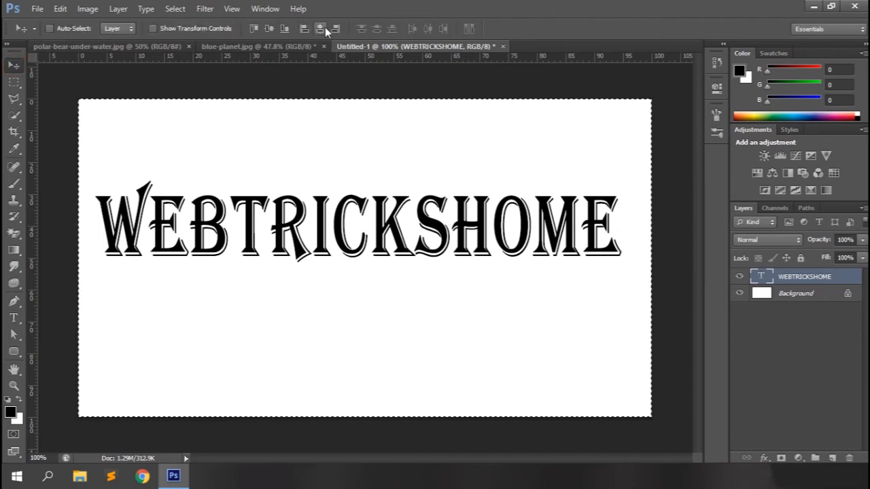
{"action": "left_click", "coordinate": [321, 28]}
{"action": "left_click", "coordinate": [268, 28]}
- Add a new empty layer above the text and load the text layer's letter shapes as a selection
{"action": "key", "text": "ctrl+shift+n"}
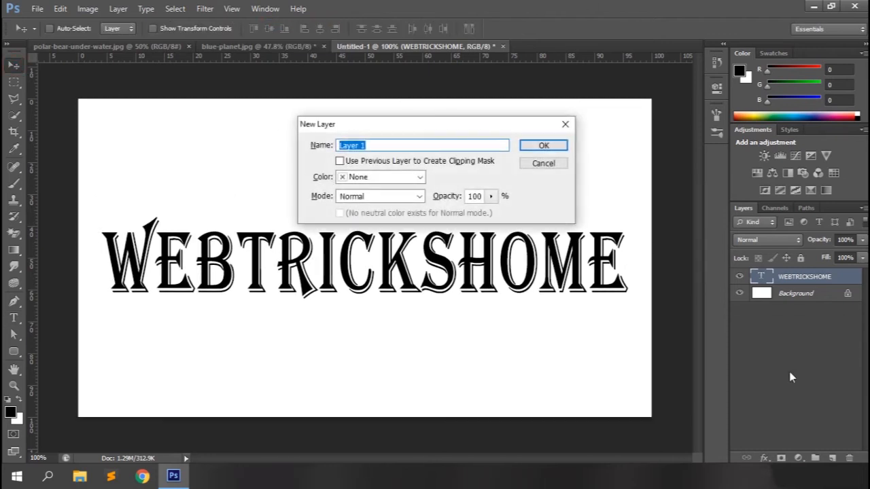
{"action": "key", "text": "Escape"}
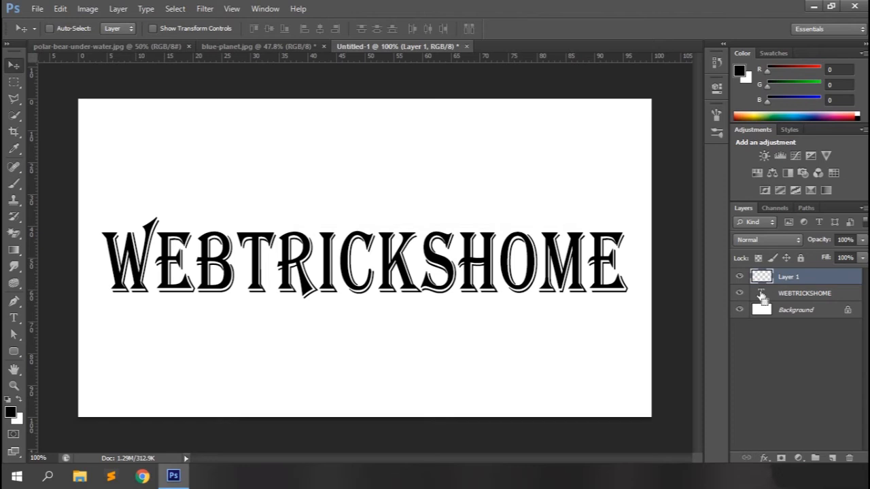
{"action": "left_click", "coordinate": [761, 295], "text": "ctrl"}
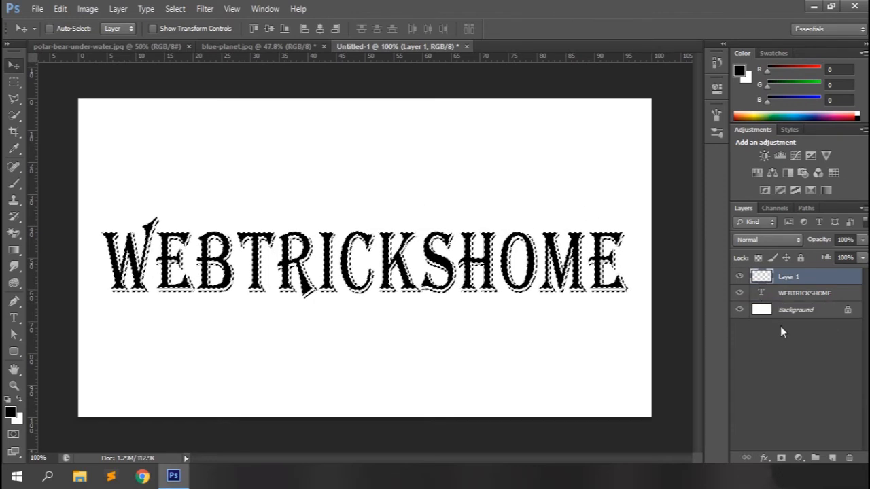
- Hide the text layer, fill the letter selection on Layer 1 with the custom radial gradient from first to last letter, and deselect
{"action": "left_click", "coordinate": [739, 293]}
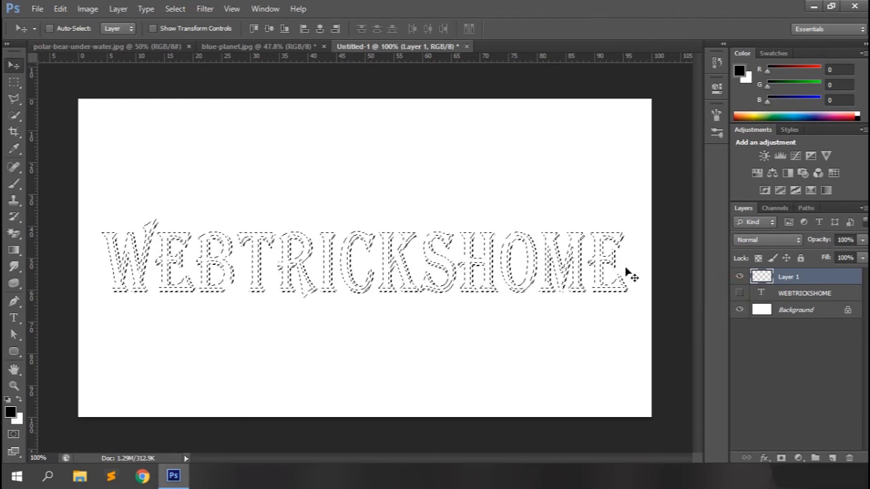
{"action": "left_click", "coordinate": [15, 250]}
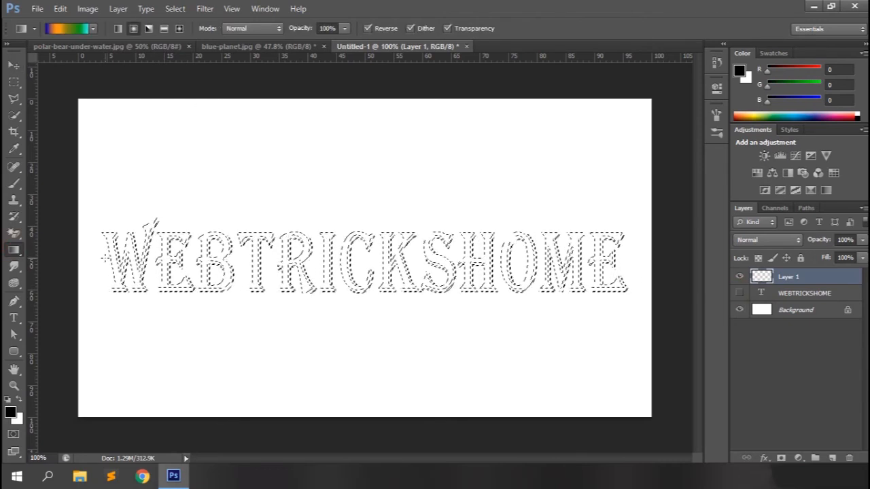
{"action": "left_click_drag", "start_coordinate": [105, 253], "coordinate": [622, 256]}
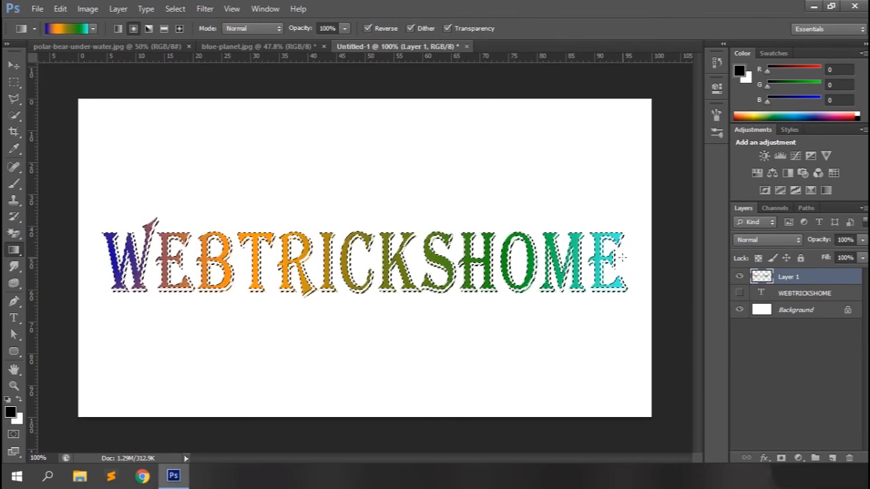
{"action": "key", "text": "ctrl+d"}
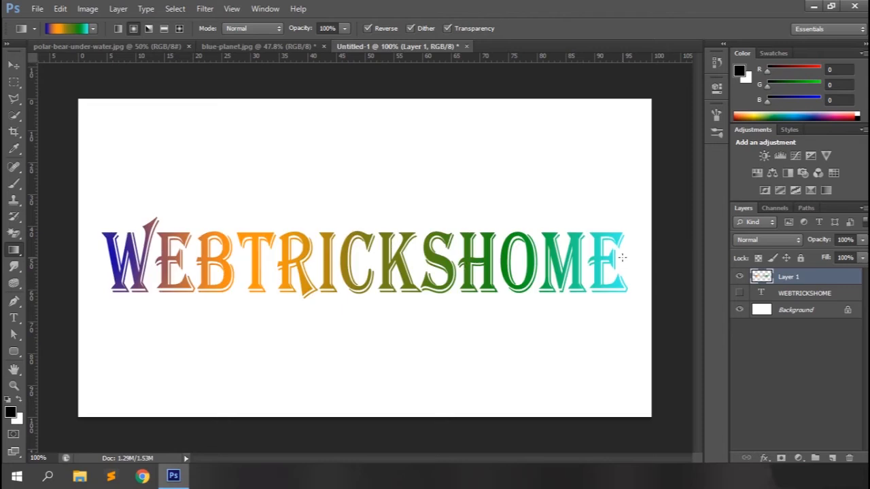
- Hide Layer 1, show the text layer again, and add a new empty layer directly above the text
{"action": "left_click", "coordinate": [740, 277]}
{"action": "left_click", "coordinate": [739, 294]}
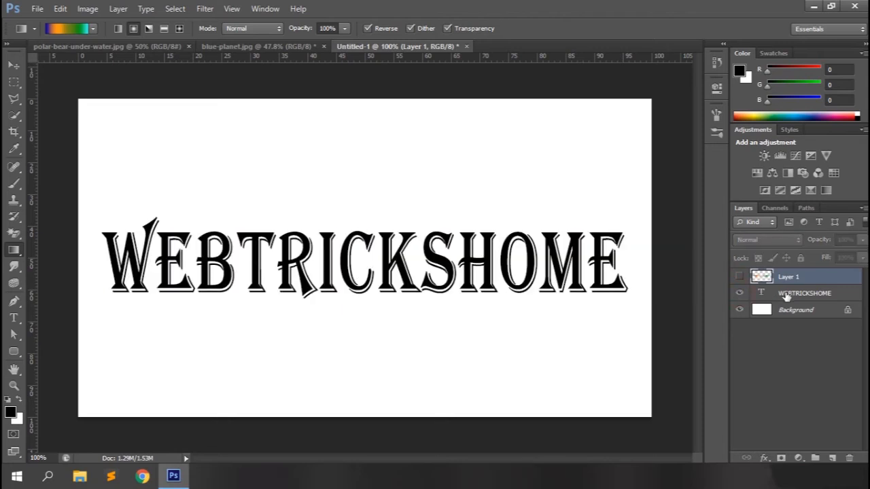
{"action": "left_click", "coordinate": [788, 296]}
{"action": "key", "text": "ctrl+shift+n"}
{"action": "key", "text": "Return"}
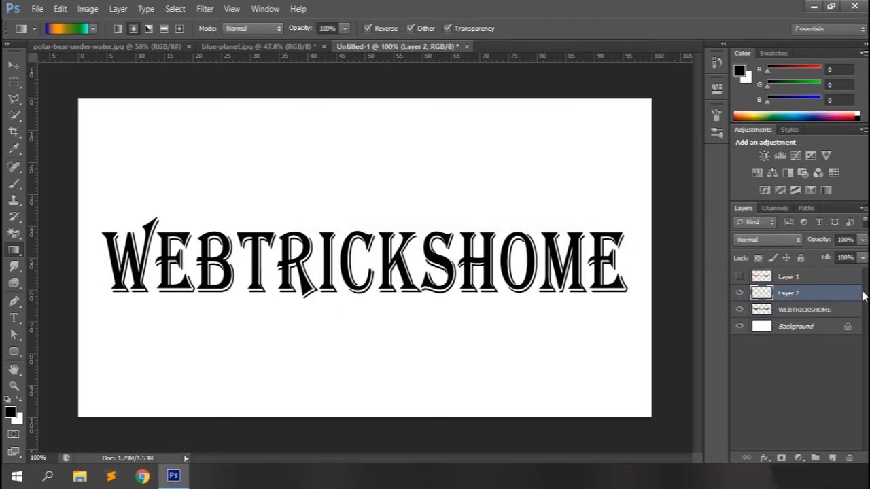
- Fill the new layer with the custom radial gradient across the canvas width and clip it to the text layer
{"action": "left_click_drag", "start_coordinate": [74, 235], "coordinate": [651, 232]}
{"action": "right_click", "coordinate": [807, 293]}
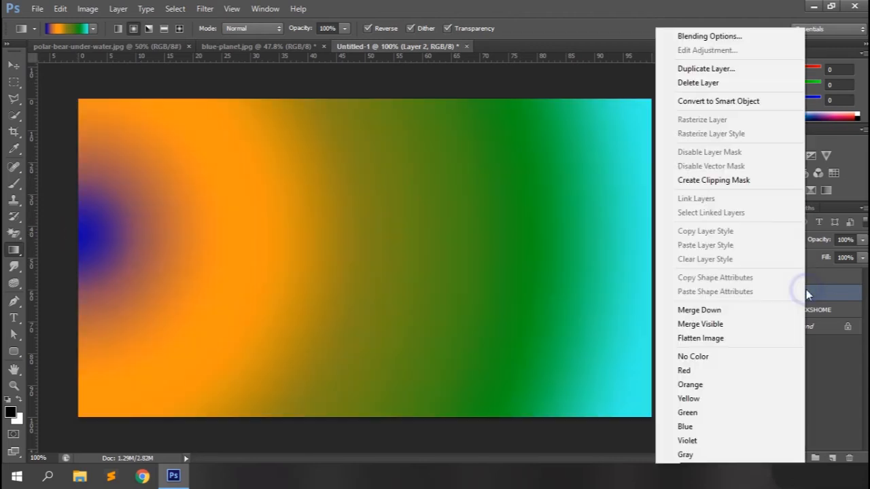
{"action": "left_click", "coordinate": [745, 182]}
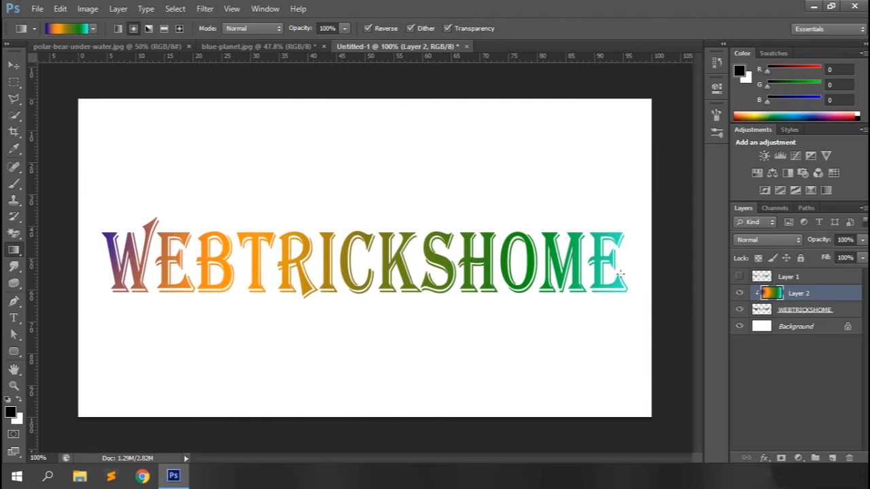
- Add a new empty layer above the clipped gradient layer and hide Layer 1, Layer 2 and the text layer
{"action": "key", "text": "m"}
{"action": "left_click", "coordinate": [740, 276]}
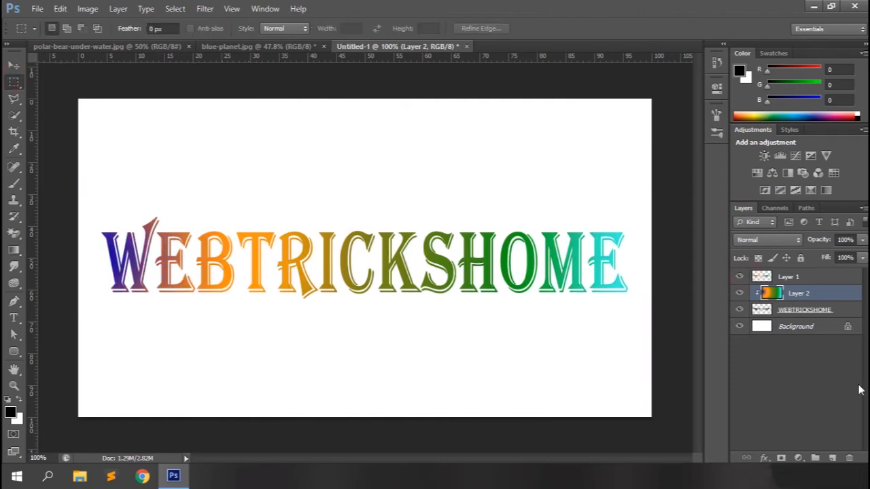
{"action": "key", "text": "ctrl+shift+n"}
{"action": "key", "text": "Return"}
{"action": "left_click_drag", "start_coordinate": [739, 276], "coordinate": [739, 326]}
- Fill a rectangular selection about 42% of the canvas width with the custom radial gradient, and undo the fill and selection
{"action": "left_click_drag", "start_coordinate": [253, 170], "coordinate": [494, 256]}
{"action": "left_click", "coordinate": [14, 249]}
{"action": "left_click_drag", "start_coordinate": [252, 206], "coordinate": [490, 209]}
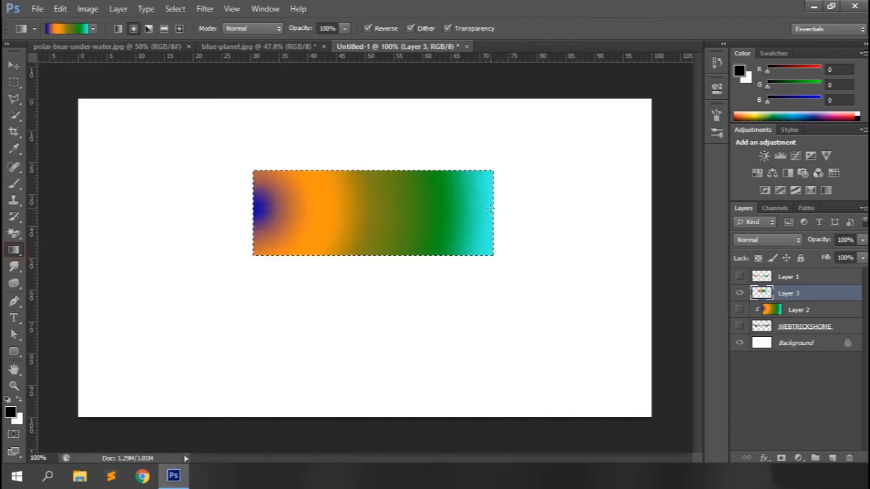
{"action": "key", "text": "ctrl+z"}
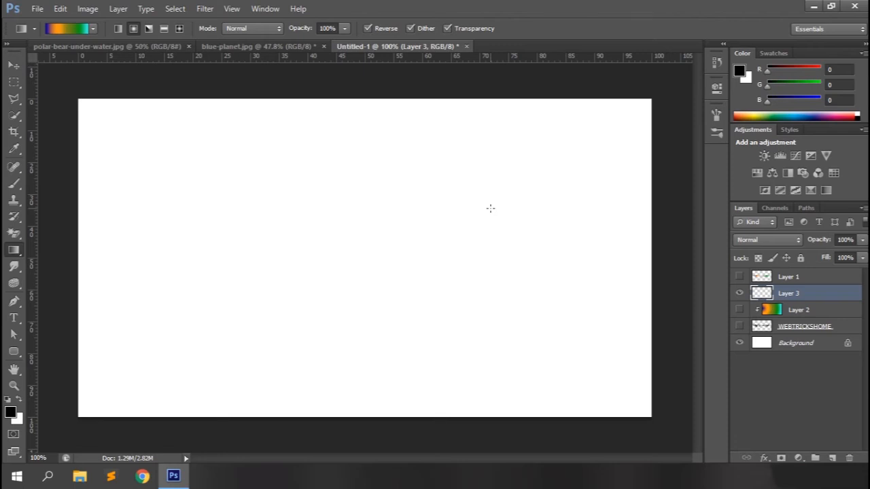
- Copy the polar-bear-under-water.jpg picture into the blue-planet.jpg document as a layer above the planet
{"action": "left_click", "coordinate": [212, 45]}
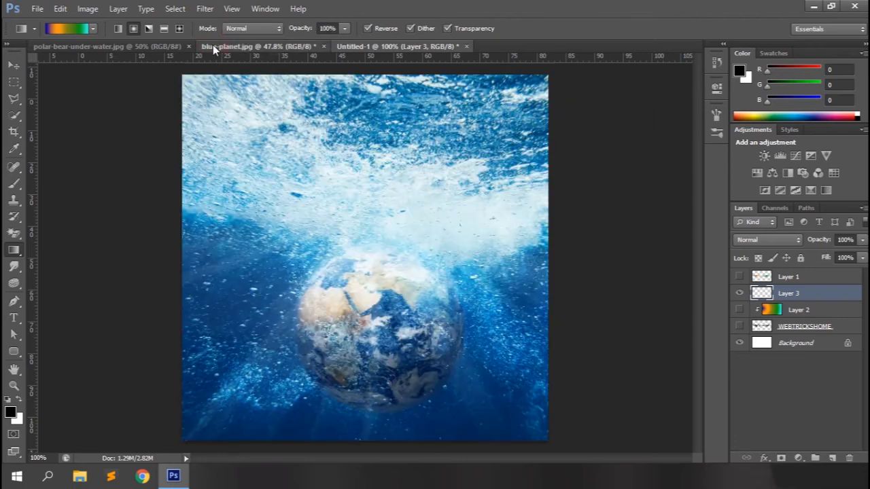
{"action": "left_click", "coordinate": [77, 47]}
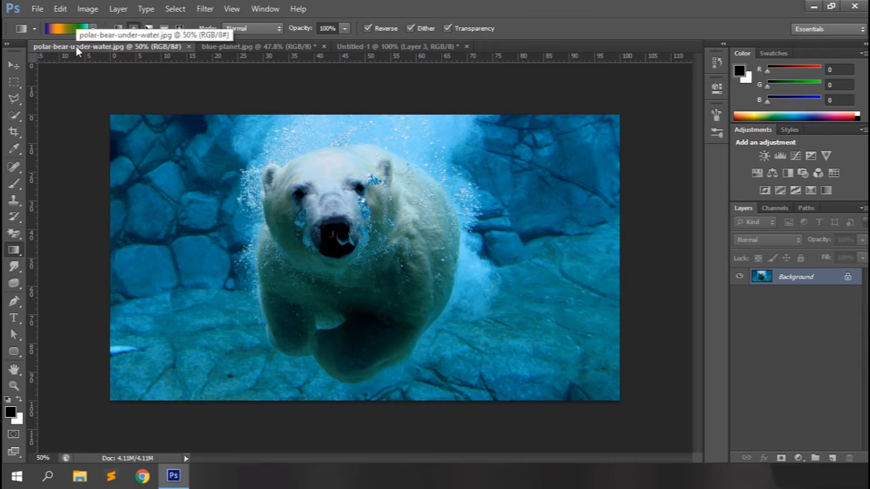
{"action": "key", "text": "v"}
{"action": "left_click_drag", "start_coordinate": [339, 184], "coordinate": [361, 175]}
- Scale the bear layer down proportionally with Free Transform so it fits the canvas width
{"action": "key", "text": "ctrl+t"}
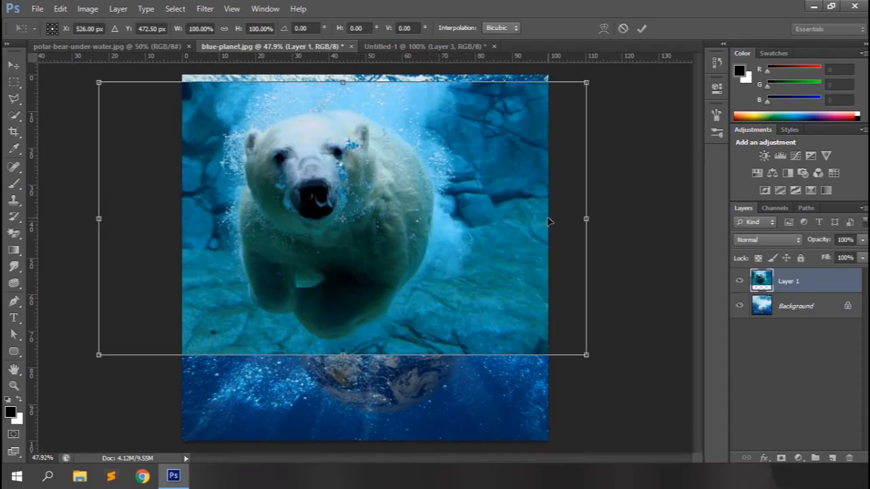
{"action": "left_click_drag", "start_coordinate": [100, 354], "coordinate": [182, 309]}
{"action": "left_click_drag", "start_coordinate": [586, 309], "coordinate": [555, 275]}
{"action": "key", "text": "Return"}
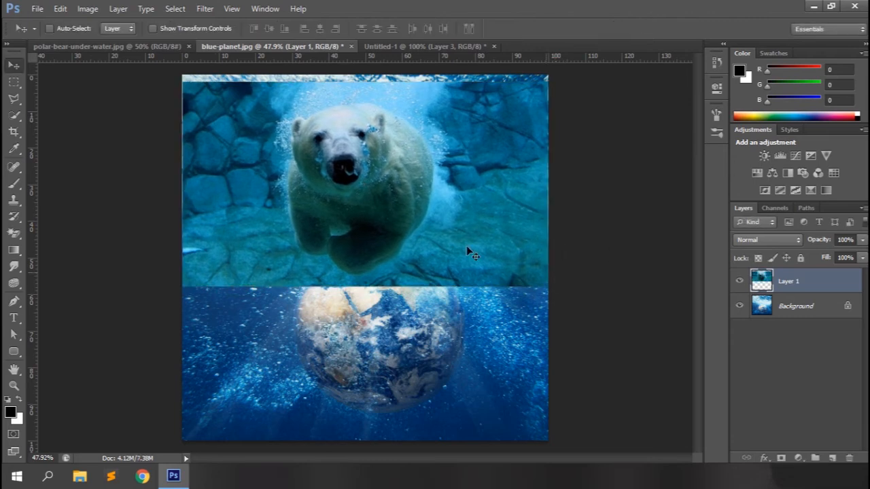
- Add a mask to the bear layer and fill it with a white-to-black radial gradient, Reverse off, from the bear's nose down to its lower body
{"action": "left_click", "coordinate": [14, 248]}
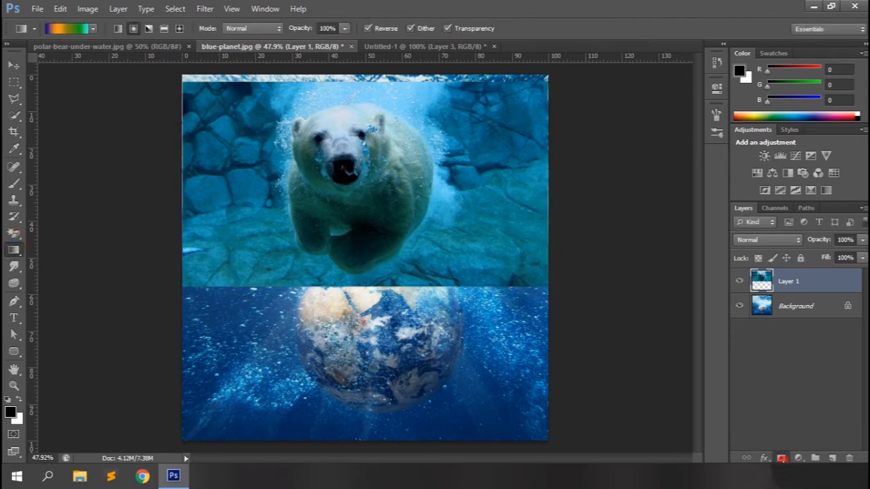
{"action": "left_click", "coordinate": [782, 459]}
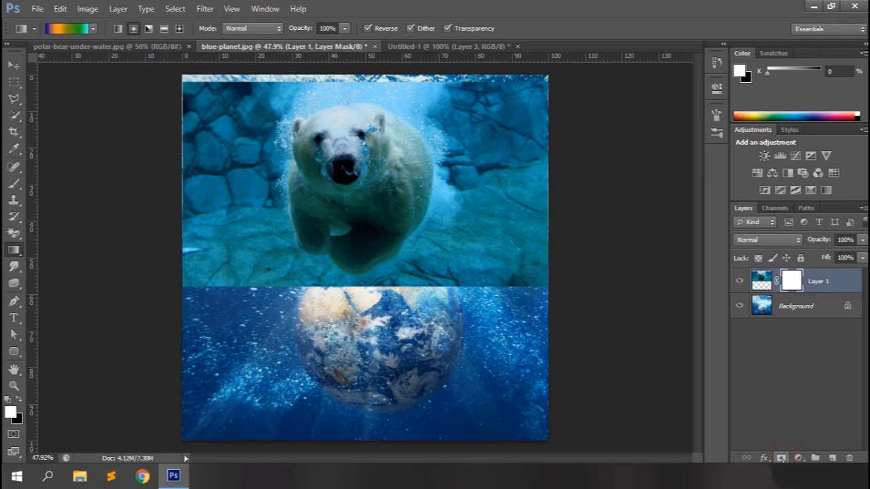
{"action": "left_click", "coordinate": [93, 27]}
{"action": "left_click", "coordinate": [28, 58]}
{"action": "left_click", "coordinate": [385, 6]}
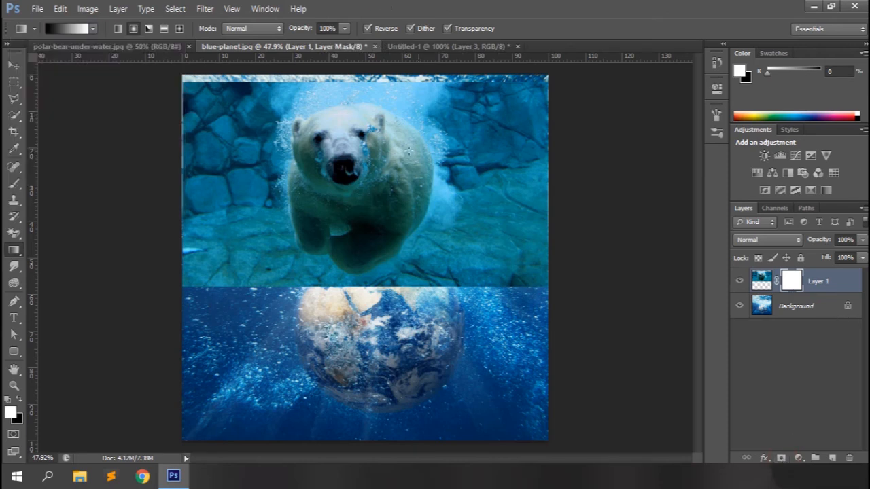
{"action": "left_click", "coordinate": [371, 29]}
{"action": "left_click_drag", "start_coordinate": [345, 171], "coordinate": [348, 272]}
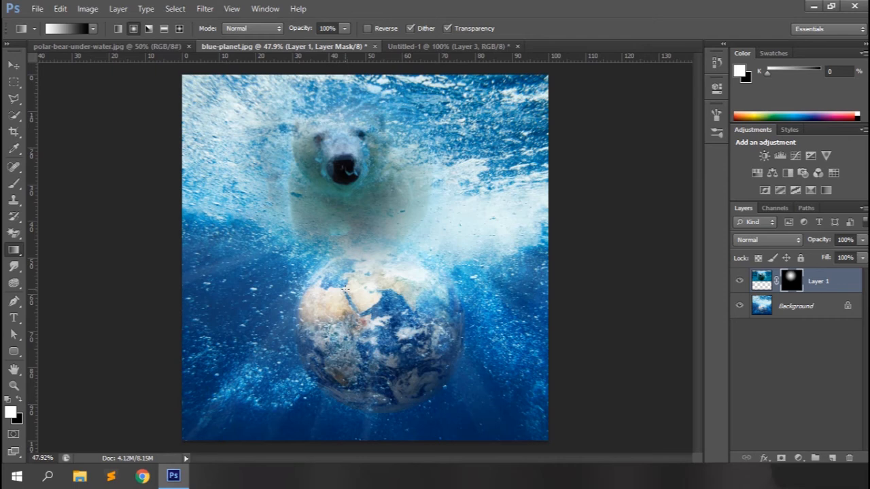
- Paint white on the mask with a 94 px brush at 20% flow to reveal the bear's lower body and legs
{"action": "left_click", "coordinate": [16, 185]}
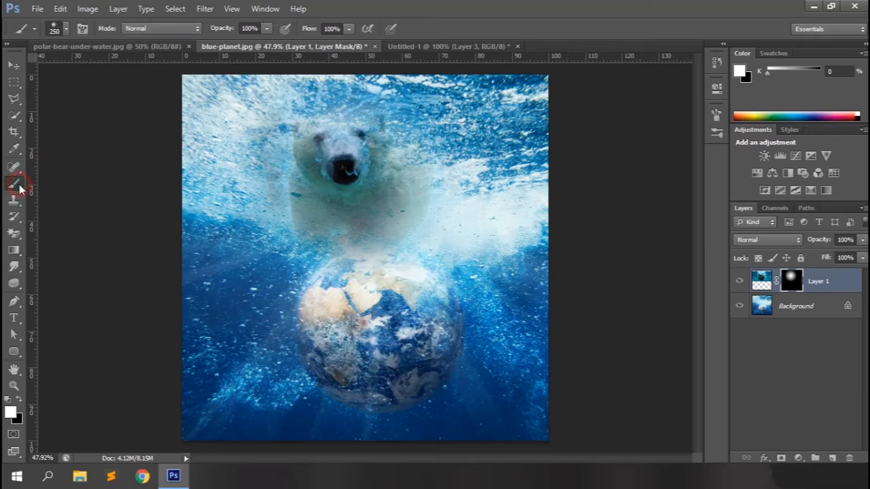
{"action": "left_click", "coordinate": [311, 29]}
{"action": "type", "text": "20"}
{"action": "key", "text": "Return"}
{"action": "key", "text": "ctrl+plus"}
{"action": "left_click_drag", "start_coordinate": [698, 275], "coordinate": [699, 243]}
{"action": "left_click_drag", "start_coordinate": [699, 244], "coordinate": [698, 246]}
{"action": "mouse_move", "coordinate": [293, 261]}
{"action": "left_mouse_down"}
{"action": "mouse_move", "coordinate": [283, 294]}
{"action": "mouse_move", "coordinate": [299, 333]}
{"action": "mouse_move", "coordinate": [271, 212]}
{"action": "mouse_move", "coordinate": [368, 149]}
{"action": "mouse_move", "coordinate": [320, 163]}
{"action": "mouse_move", "coordinate": [374, 149]}
{"action": "mouse_move", "coordinate": [417, 314]}
{"action": "mouse_move", "coordinate": [311, 280]}
{"action": "mouse_move", "coordinate": [408, 326]}
{"action": "mouse_move", "coordinate": [462, 251]}
{"action": "mouse_move", "coordinate": [415, 202]}
{"action": "mouse_move", "coordinate": [469, 204]}
{"action": "mouse_move", "coordinate": [268, 339]}
{"action": "mouse_move", "coordinate": [238, 190]}
{"action": "mouse_move", "coordinate": [266, 315]}
{"action": "mouse_move", "coordinate": [391, 360]}
{"action": "mouse_move", "coordinate": [350, 360]}
{"action": "mouse_move", "coordinate": [244, 326]}
{"action": "mouse_move", "coordinate": [292, 353]}
{"action": "left_mouse_up"}
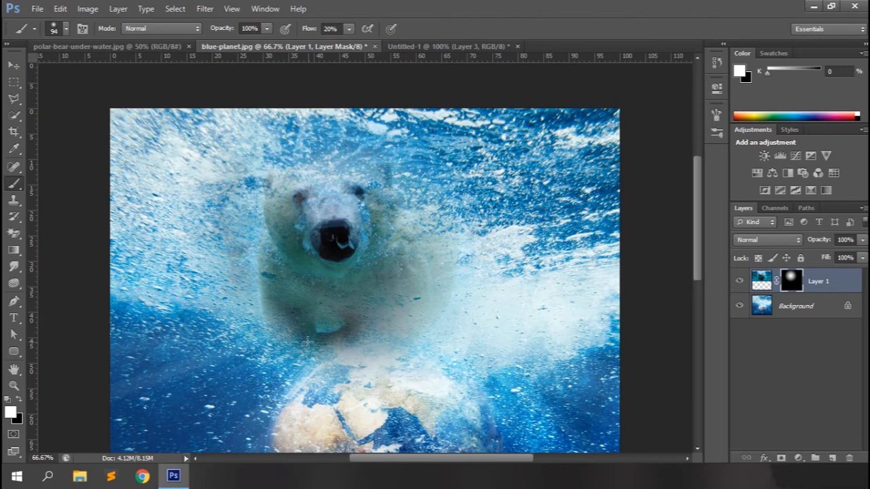
{"action": "mouse_move", "coordinate": [405, 363]}
{"action": "left_mouse_down"}
{"action": "mouse_move", "coordinate": [377, 364]}
{"action": "mouse_move", "coordinate": [386, 357]}
{"action": "left_mouse_up"}
- Move the masked bear layer slightly up and to the right above the planet
{"action": "left_click", "coordinate": [14, 66]}
{"action": "key", "text": "ctrl+minus"}
{"action": "left_click_drag", "start_coordinate": [358, 188], "coordinate": [367, 178]}
- Paint more white on the mask along both sides of the bear and around its legs to reveal its full shape
{"action": "key", "text": "b"}
{"action": "left_click_drag", "start_coordinate": [462, 186], "coordinate": [467, 151]}
{"action": "mouse_move", "coordinate": [285, 129]}
{"action": "left_mouse_down"}
{"action": "mouse_move", "coordinate": [265, 153]}
{"action": "mouse_move", "coordinate": [285, 179]}
{"action": "mouse_move", "coordinate": [282, 240]}
{"action": "mouse_move", "coordinate": [294, 253]}
{"action": "mouse_move", "coordinate": [260, 245]}
{"action": "mouse_move", "coordinate": [286, 247]}
{"action": "left_mouse_up"}
{"action": "left_click_drag", "start_coordinate": [393, 258], "coordinate": [418, 237]}
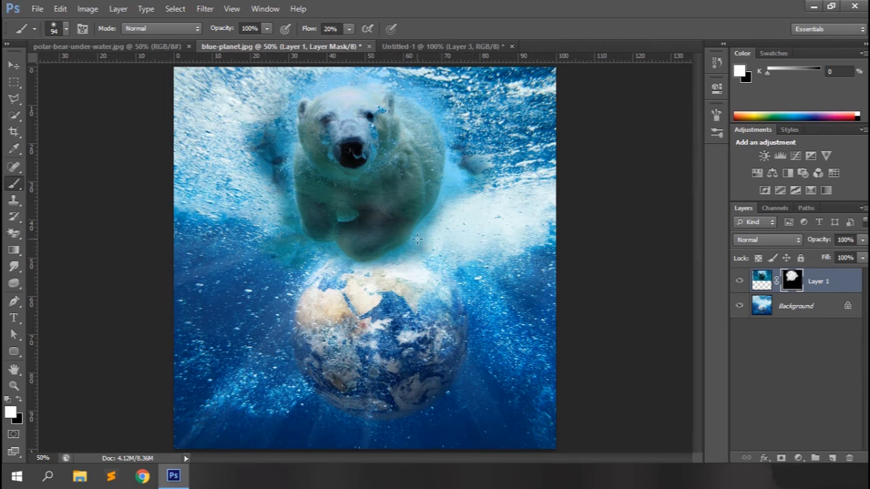
{"action": "scroll", "coordinate": [580, 313], "scroll_direction": "down", "scroll_amount": 1}
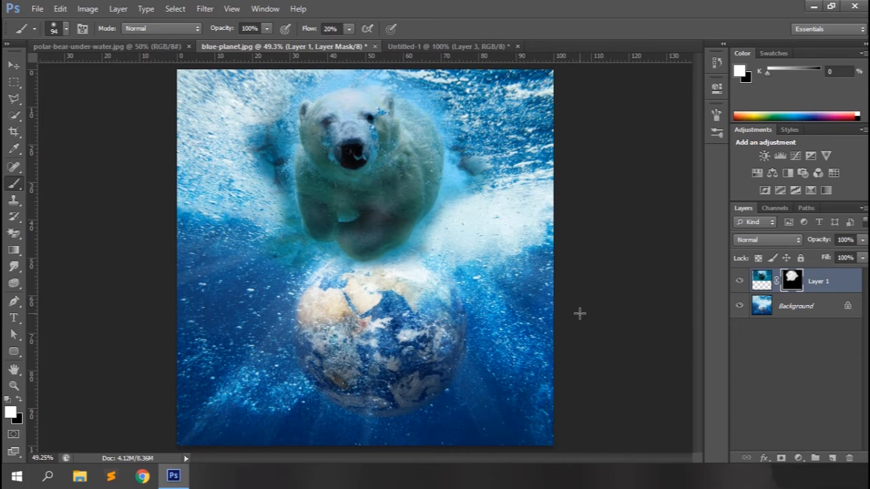
{"action": "scroll", "coordinate": [581, 316], "scroll_direction": "up", "scroll_amount": 1}
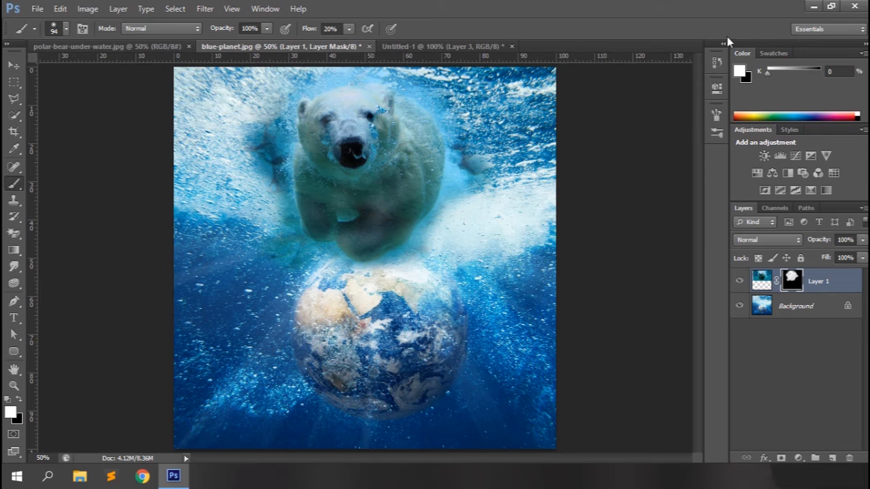
- Switch to the Untitled-1 document and activate the Paint Bucket tool
{"action": "left_click", "coordinate": [442, 49]}
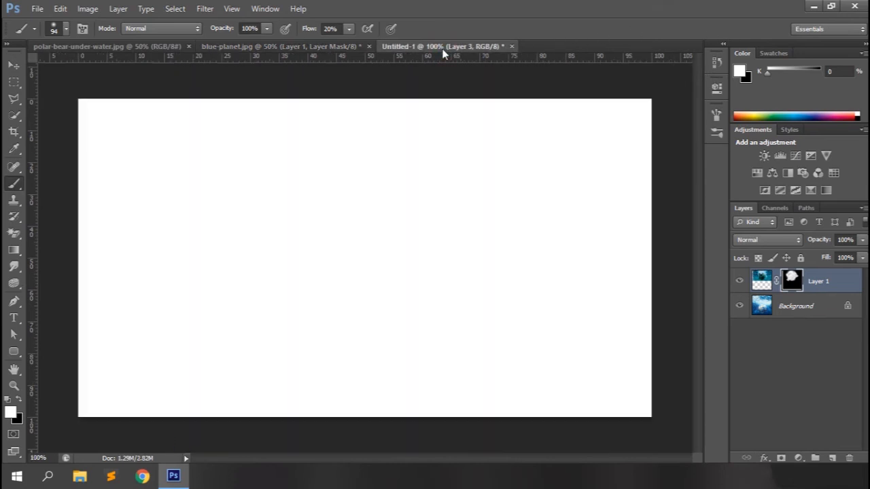
{"action": "left_click", "coordinate": [14, 250]}
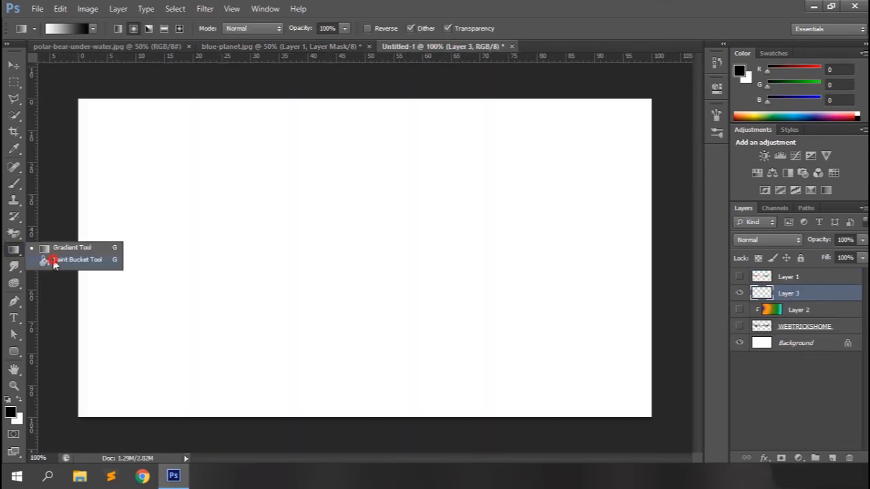
{"action": "left_click", "coordinate": [52, 261]}
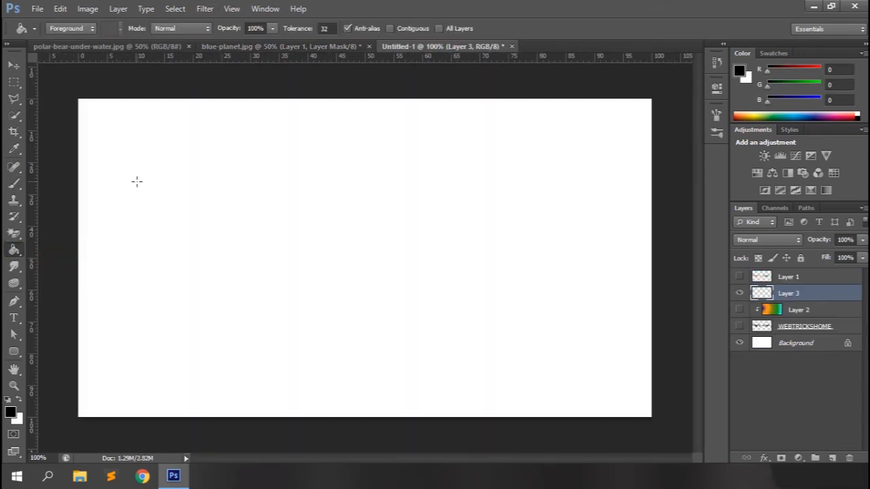
- Set the Paint Bucket's fill source to Pattern and look at the available patterns
{"action": "left_click", "coordinate": [74, 29]}
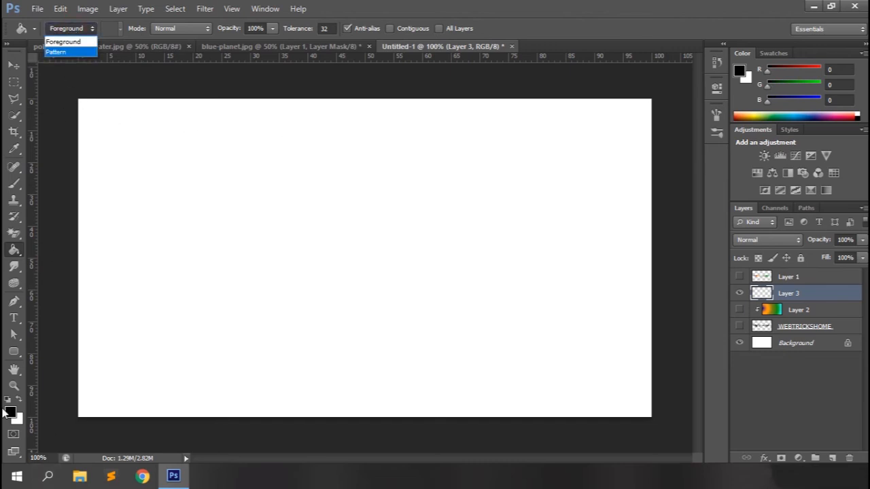
{"action": "left_click", "coordinate": [57, 52]}
{"action": "left_click", "coordinate": [119, 28]}
{"action": "left_click", "coordinate": [118, 29]}
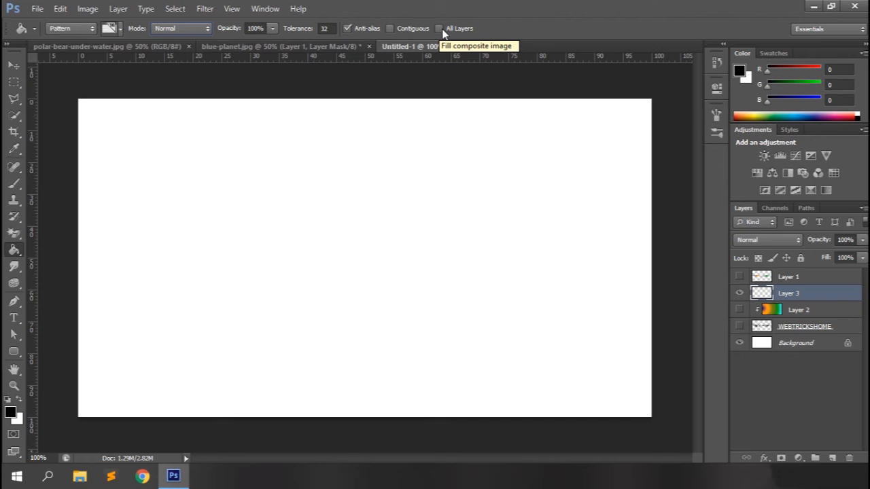
- Hide Layer 3, fill the Background layer with the black foreground color using the Paint Bucket, and undo the fill
{"action": "left_click", "coordinate": [740, 293]}
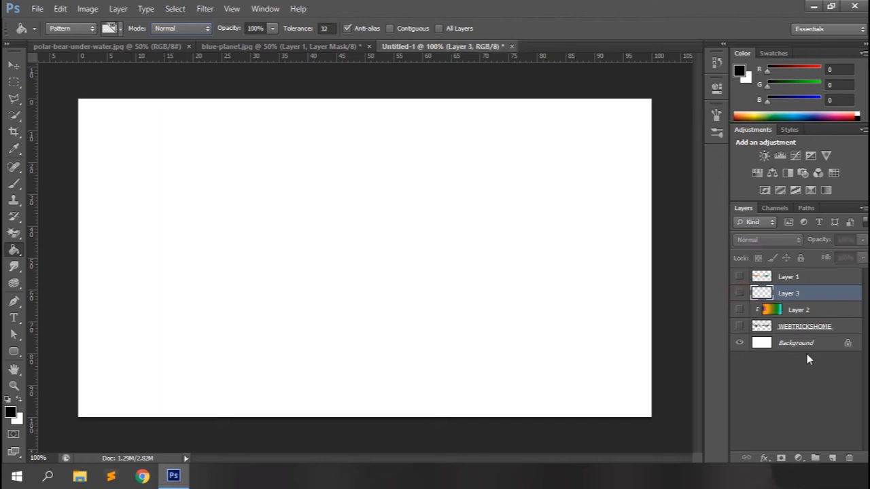
{"action": "left_click", "coordinate": [800, 348]}
{"action": "left_click", "coordinate": [71, 28]}
{"action": "left_click", "coordinate": [65, 39]}
{"action": "left_click", "coordinate": [283, 228]}
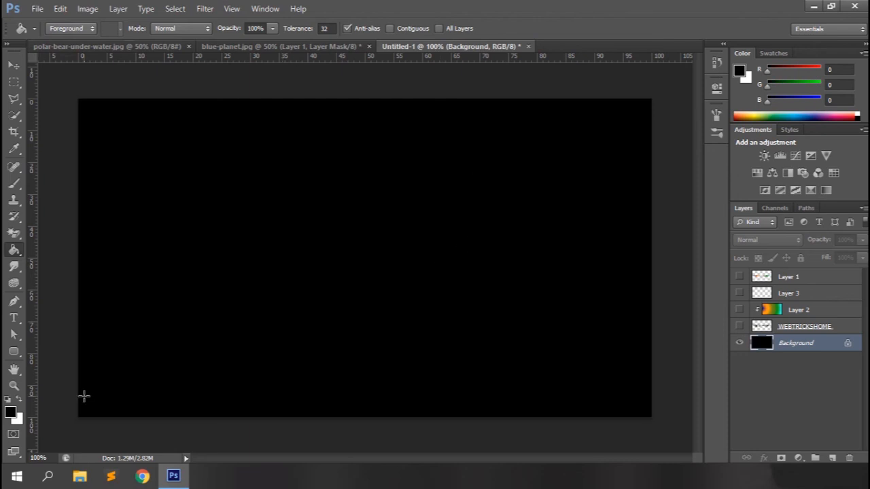
{"action": "key", "text": "ctrl+z"}
- Set the foreground color to red (RGB 247, 47, 47) and fill the Background layer with it
{"action": "left_click", "coordinate": [10, 412]}
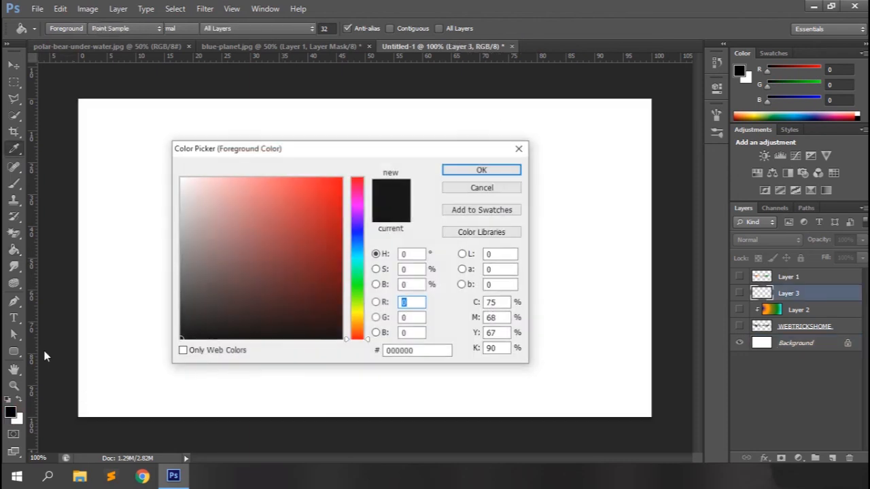
{"action": "left_click", "coordinate": [310, 183]}
{"action": "left_click", "coordinate": [483, 169]}
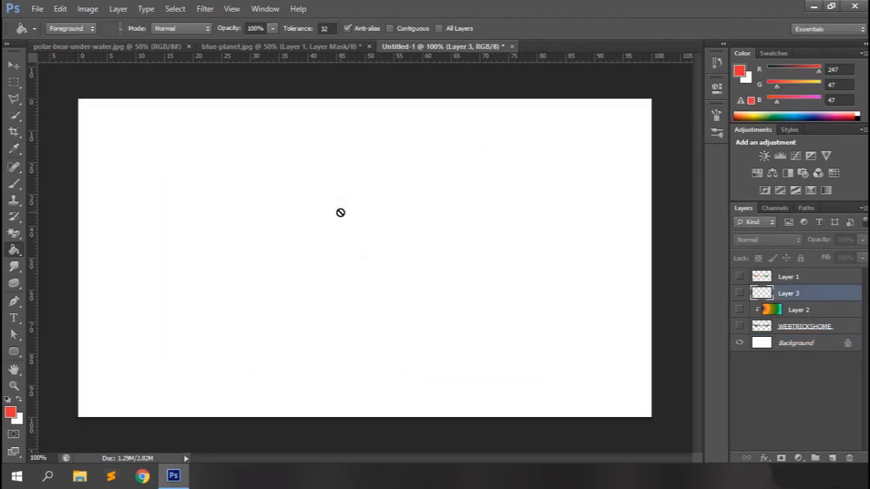
{"action": "left_click", "coordinate": [793, 346]}
{"action": "left_click", "coordinate": [325, 241]}
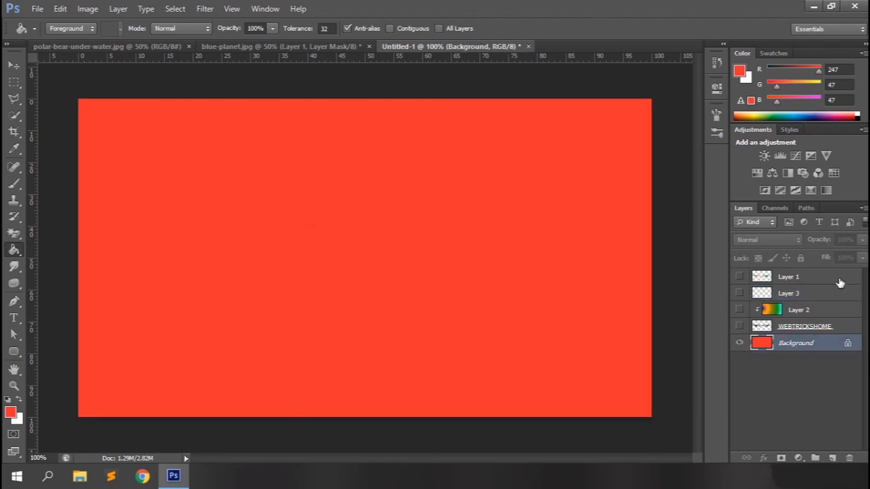
- Group all layers above the Background, and lock and hide the group
{"action": "left_click", "coordinate": [796, 277]}
{"action": "left_click", "coordinate": [806, 328], "text": "shift"}
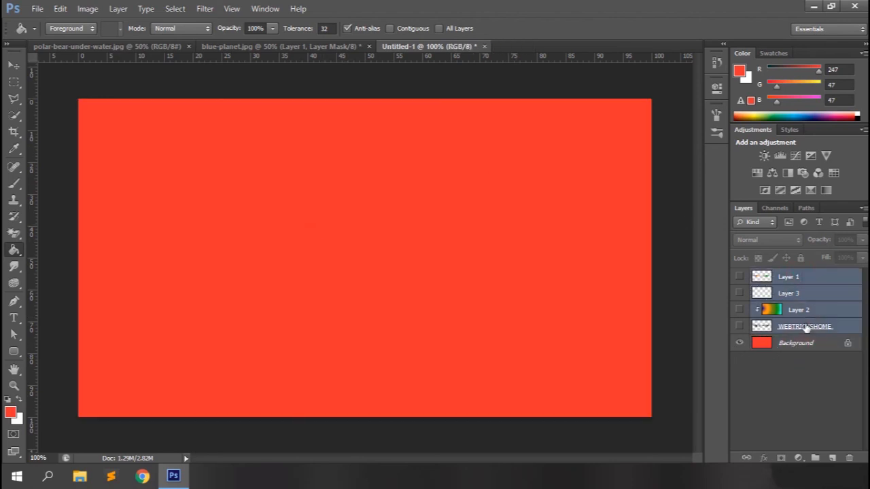
{"action": "key", "text": "ctrl+g"}
{"action": "left_click", "coordinate": [802, 258]}
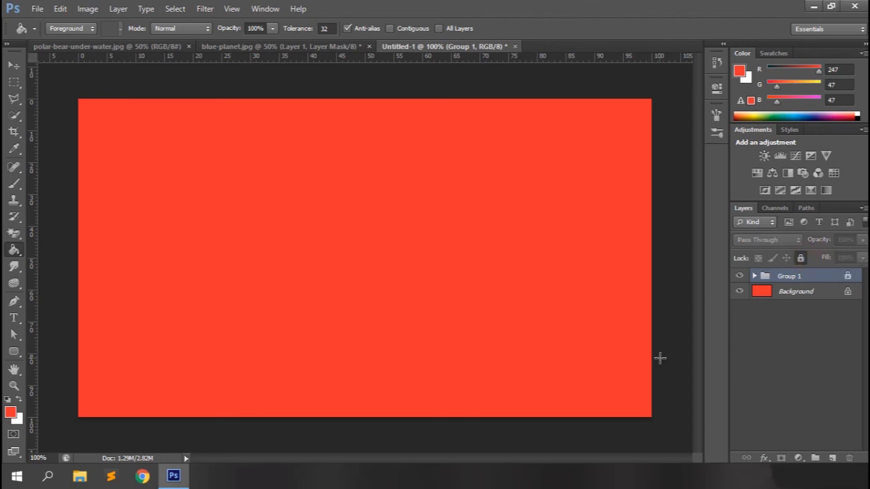
{"action": "left_click", "coordinate": [740, 275]}
- Fill the Background layer with the reddish rock pattern using the Paint Bucket with Pattern as the fill source
{"action": "left_click", "coordinate": [786, 295]}
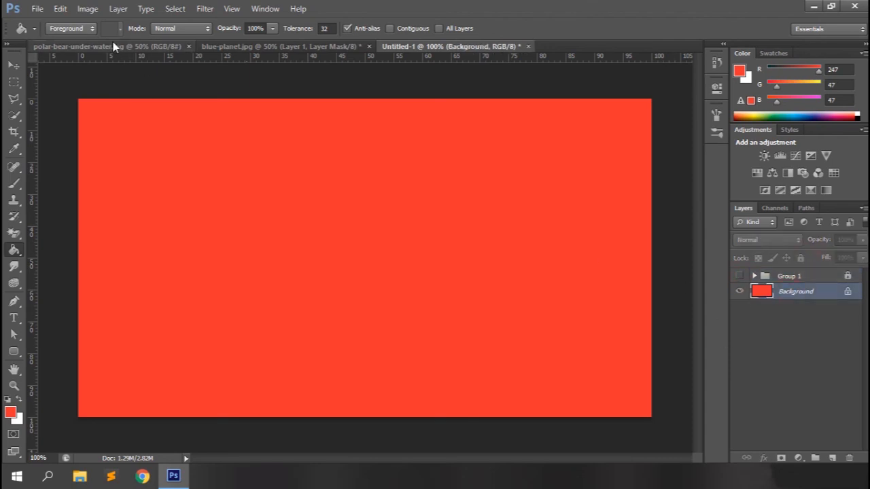
{"action": "left_click", "coordinate": [82, 28]}
{"action": "left_click", "coordinate": [57, 52]}
{"action": "left_click", "coordinate": [120, 28]}
{"action": "left_click", "coordinate": [365, 7]}
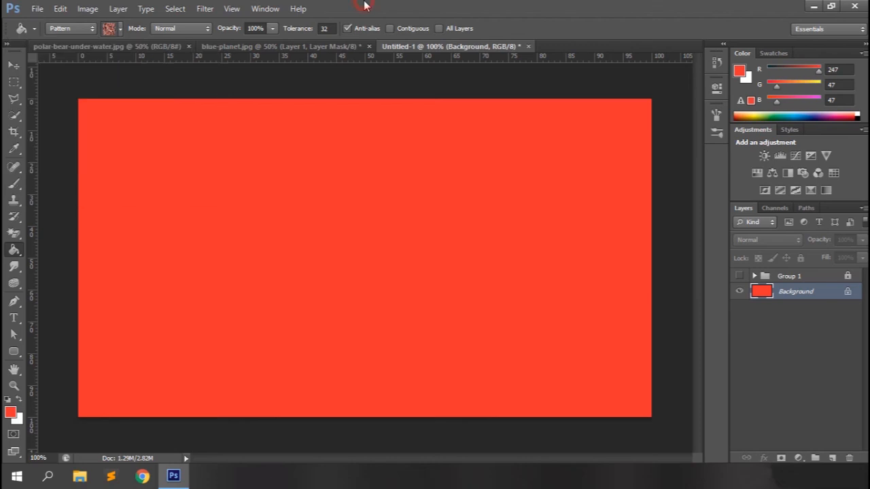
{"action": "left_click", "coordinate": [226, 191]}
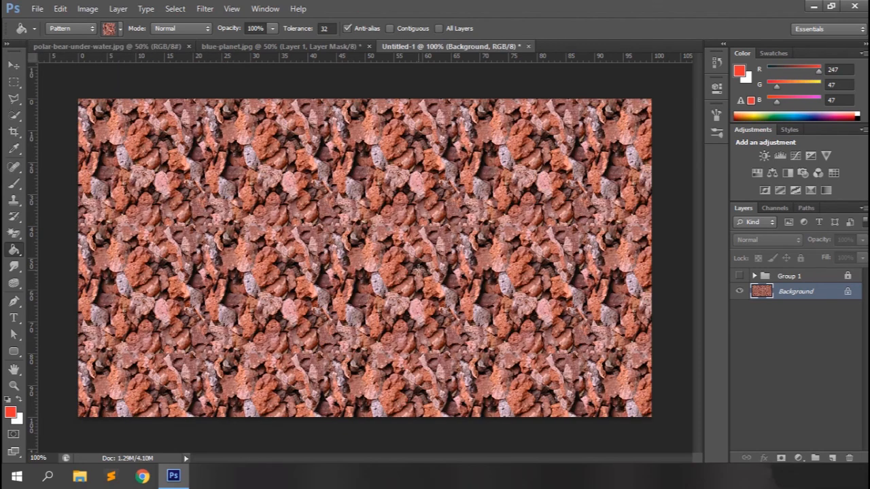
- Fill the Background layer with the rock pattern in Overlay mode and again in Difference mode
{"action": "left_click", "coordinate": [201, 29]}
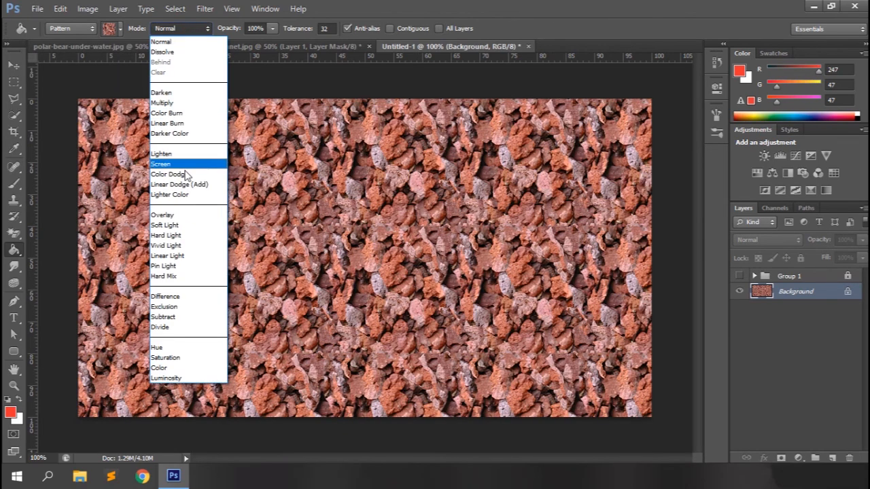
{"action": "left_click", "coordinate": [170, 215]}
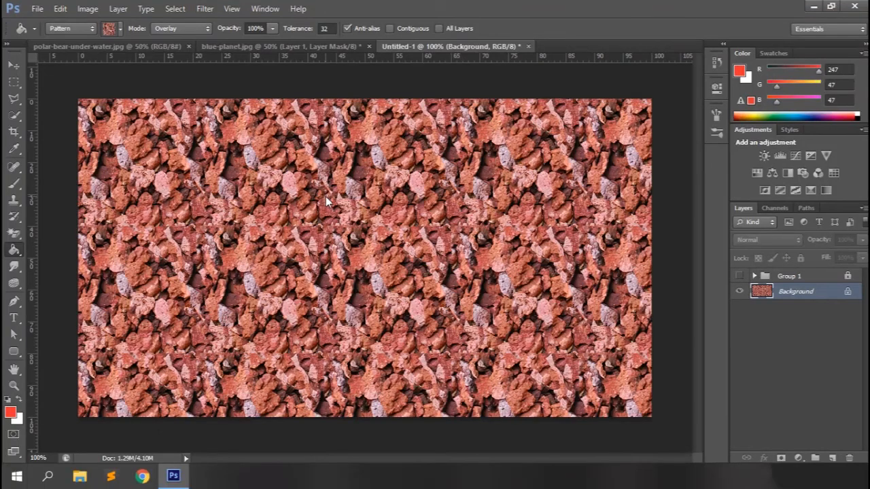
{"action": "left_click", "coordinate": [171, 27]}
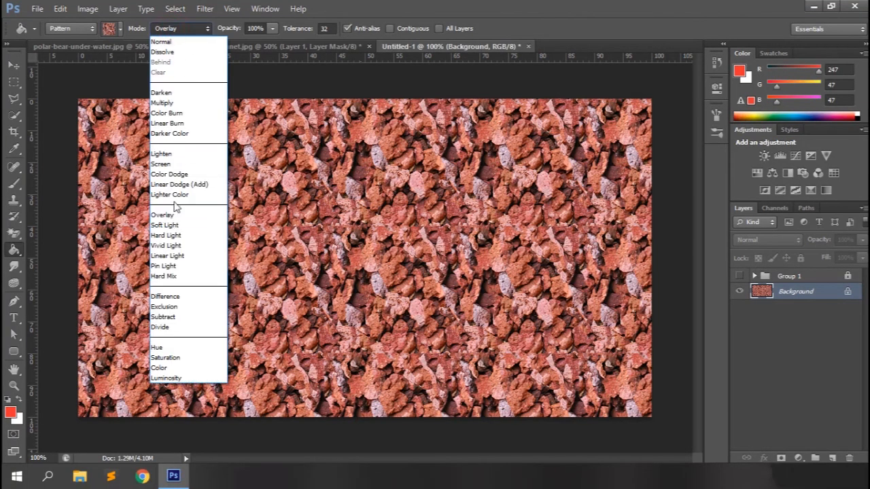
{"action": "left_click", "coordinate": [167, 297]}
{"action": "left_click", "coordinate": [269, 203]}
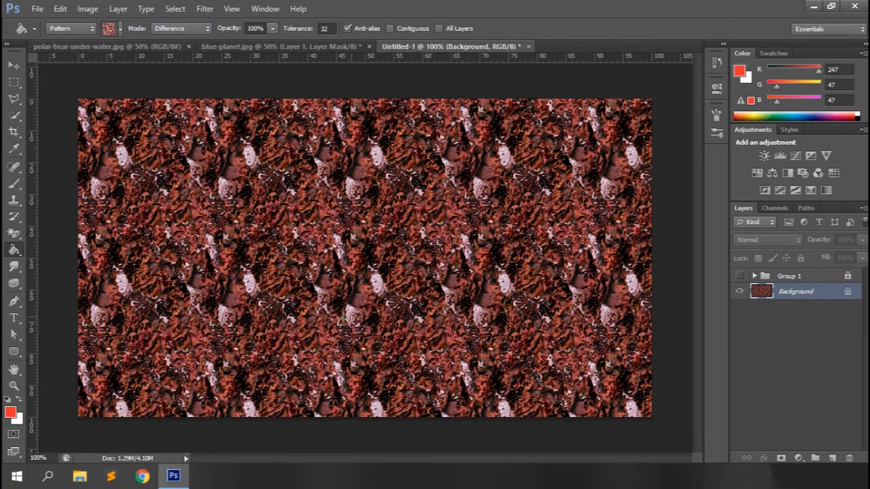
- Fill the Background layer with the rock pattern once more using the Luminosity blending mode
{"action": "left_click", "coordinate": [190, 29]}
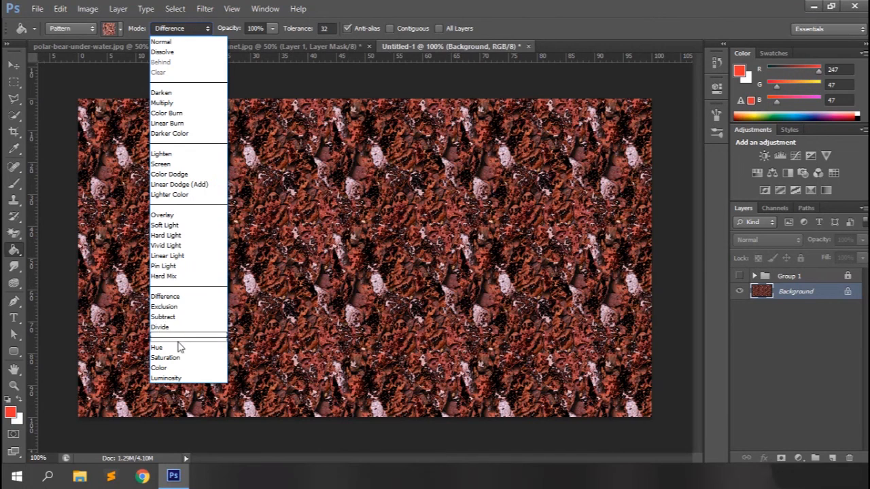
{"action": "left_click", "coordinate": [166, 377]}
{"action": "left_click", "coordinate": [348, 161]}
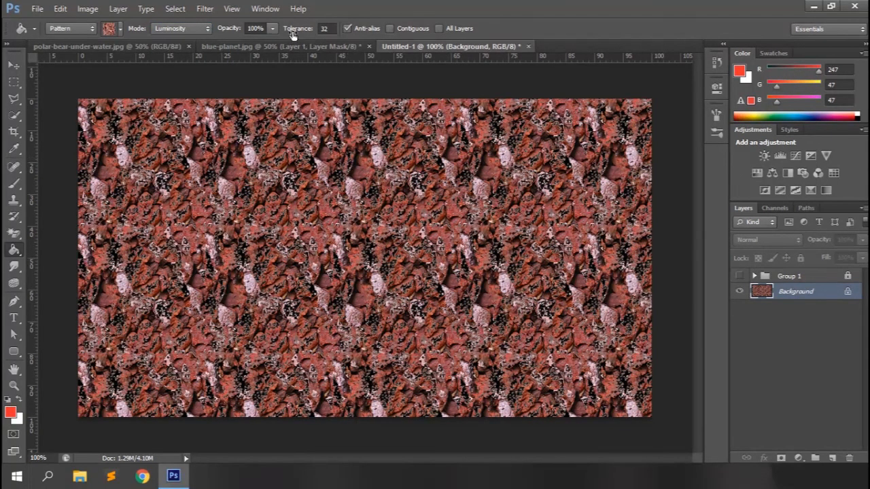
- Switch to polar-bear-under-water.jpg and set the Paint Bucket to the Foreground fill source with Normal mode
{"action": "left_click", "coordinate": [102, 47]}
{"action": "left_click", "coordinate": [87, 28]}
{"action": "left_click", "coordinate": [68, 38]}
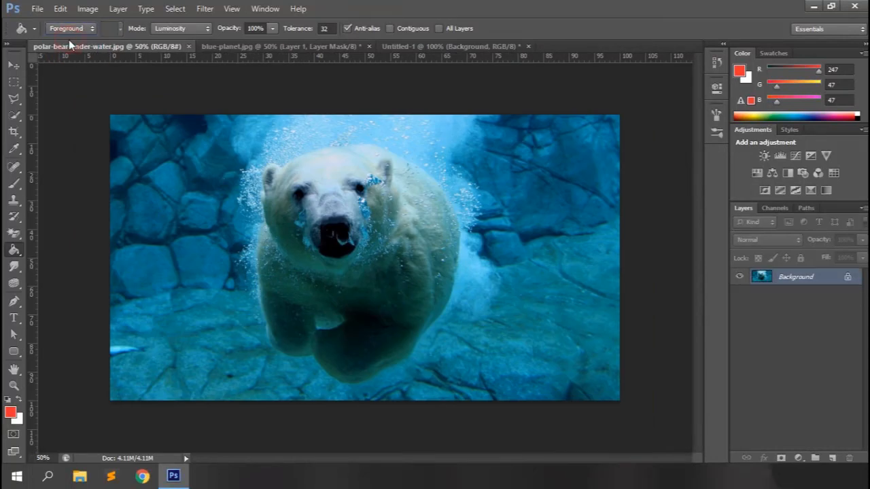
{"action": "left_click", "coordinate": [208, 31]}
{"action": "left_click", "coordinate": [182, 31]}
- Fill the bear's forehead with red at tolerance 32 and again at tolerance 5, undoing each fill
{"action": "left_click", "coordinate": [329, 165]}
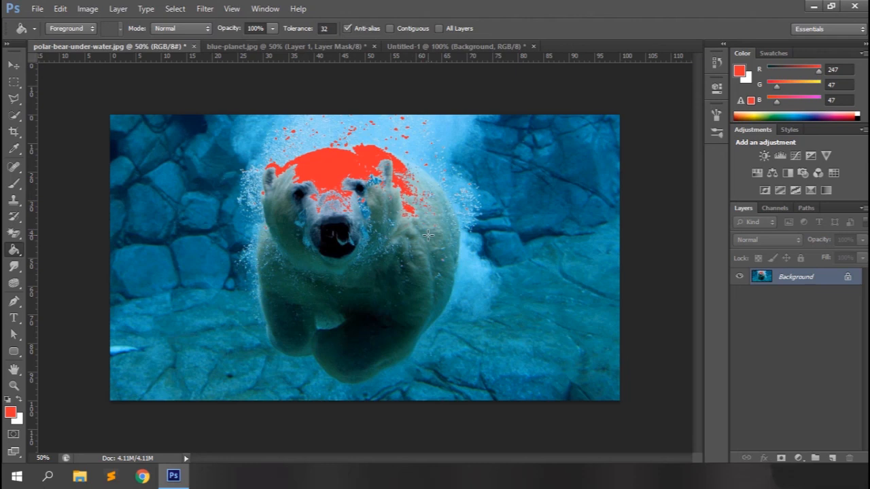
{"action": "key", "text": "ctrl+z"}
{"action": "left_click", "coordinate": [294, 28]}
{"action": "type", "text": "5"}
{"action": "left_click", "coordinate": [323, 176]}
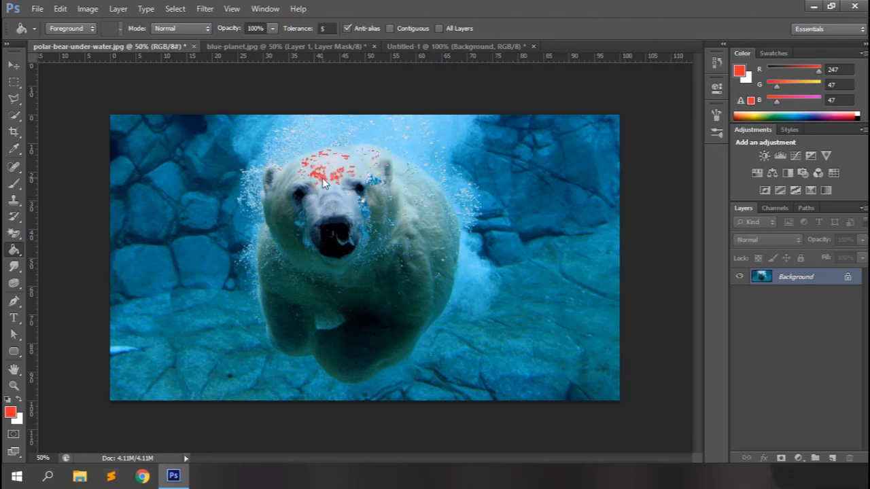
{"action": "key", "text": "ctrl+z"}
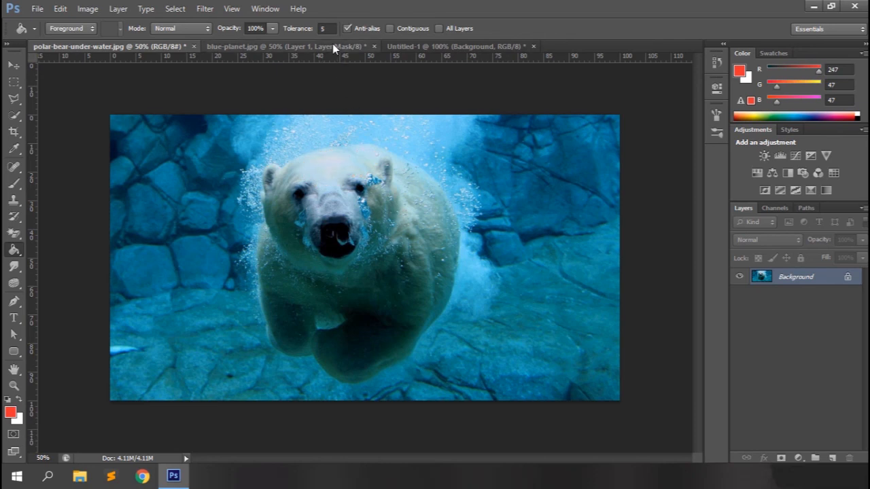
- Set the Paint Bucket tolerance to 51, test the red fill on the bear's forehead, and undo it
{"action": "left_click", "coordinate": [326, 30]}
{"action": "type", "text": "51"}
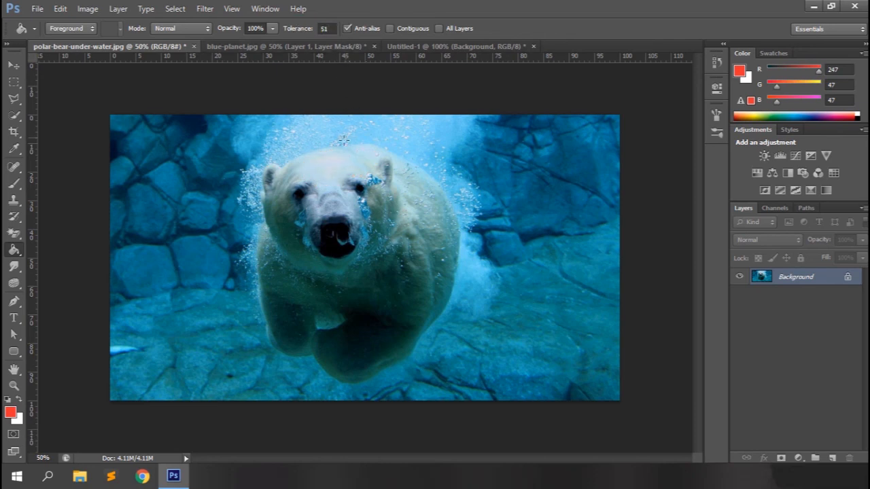
{"action": "left_click", "coordinate": [341, 176]}
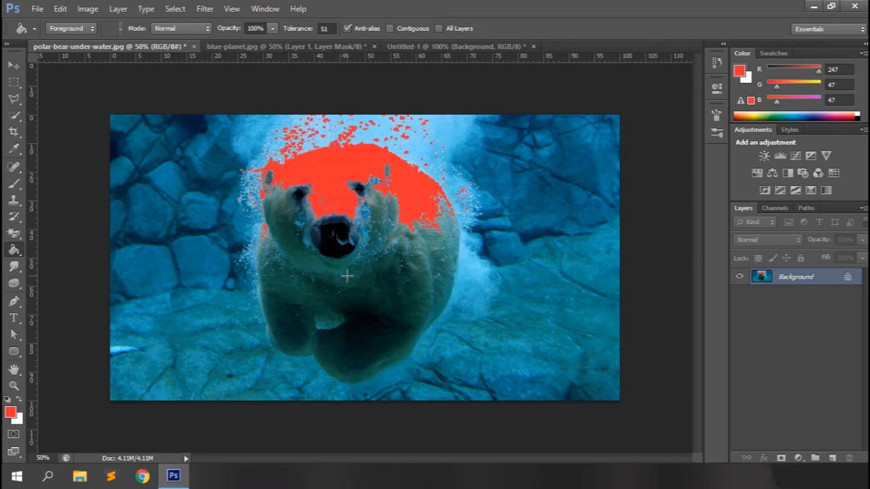
{"action": "key", "text": "ctrl+z"}
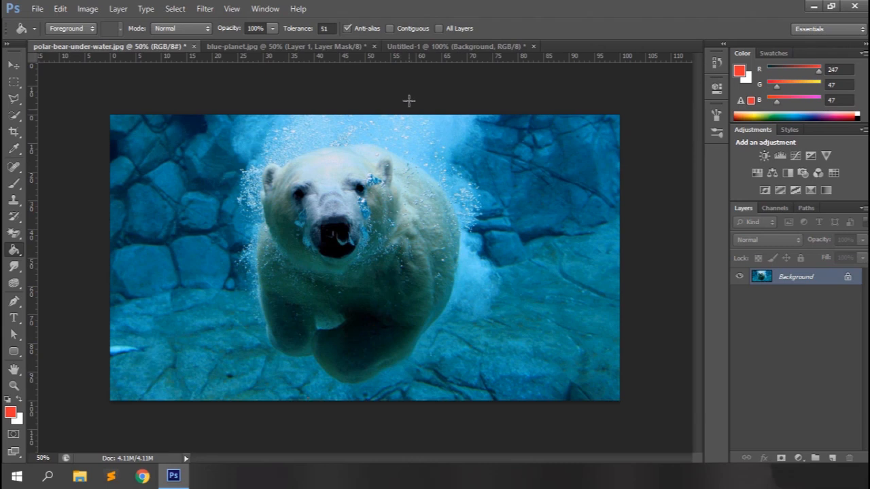
- Turn on Contiguous, test red fills on the bear's head and body, and undo all of them
{"action": "left_click", "coordinate": [390, 28]}
{"action": "left_click", "coordinate": [331, 178]}
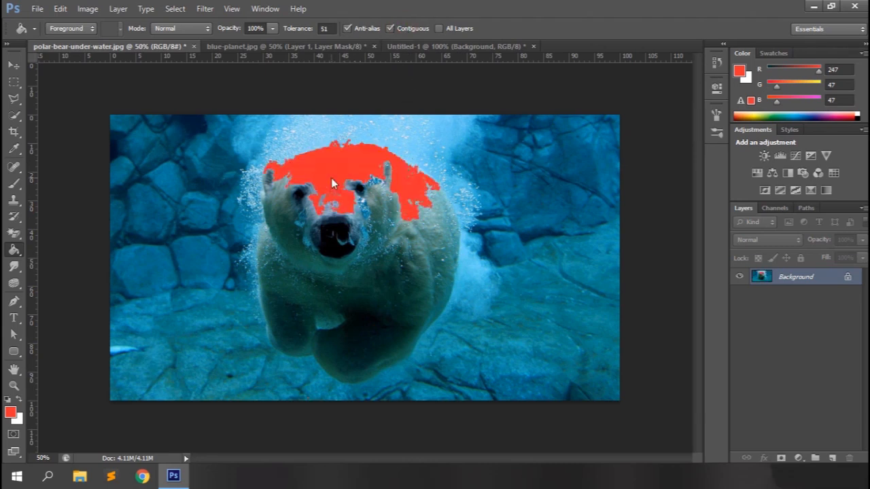
{"action": "left_click", "coordinate": [432, 241]}
{"action": "left_click", "coordinate": [396, 293]}
{"action": "key", "text": "ctrl+alt+z"}
{"action": "key", "text": "ctrl+alt+z"}
{"action": "key", "text": "ctrl+alt+z"}
- Set the fill source to Pattern and fill the rocks and bright water around the bear with the reddish rock pattern
{"action": "left_click", "coordinate": [80, 29]}
{"action": "left_click", "coordinate": [562, 215]}
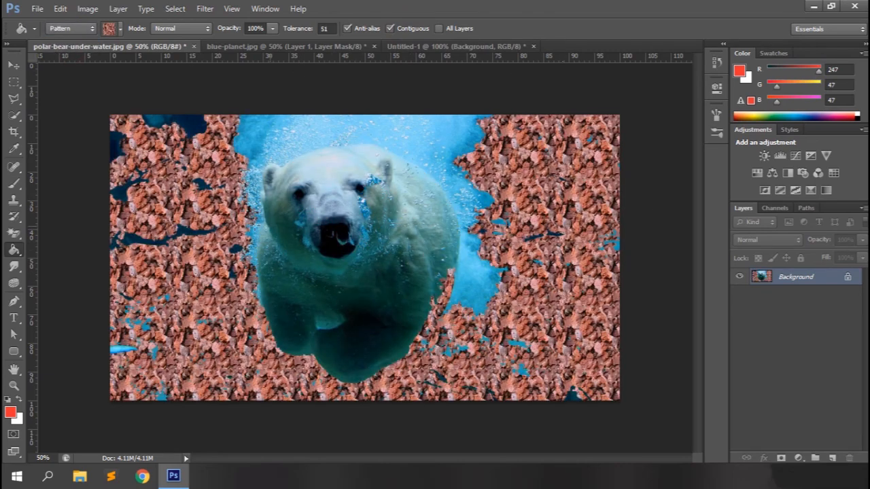
{"action": "left_click", "coordinate": [466, 130]}
{"action": "left_click", "coordinate": [253, 128]}
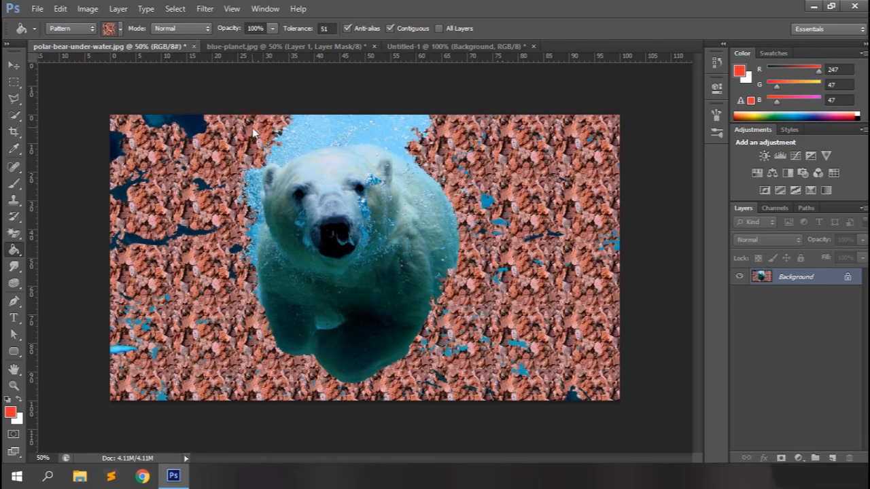
{"action": "left_click", "coordinate": [317, 124]}
- Fill the larger leftover dark and blue patches to the left of the bear with the rock pattern
{"action": "left_click", "coordinate": [183, 119]}
{"action": "left_click", "coordinate": [116, 144]}
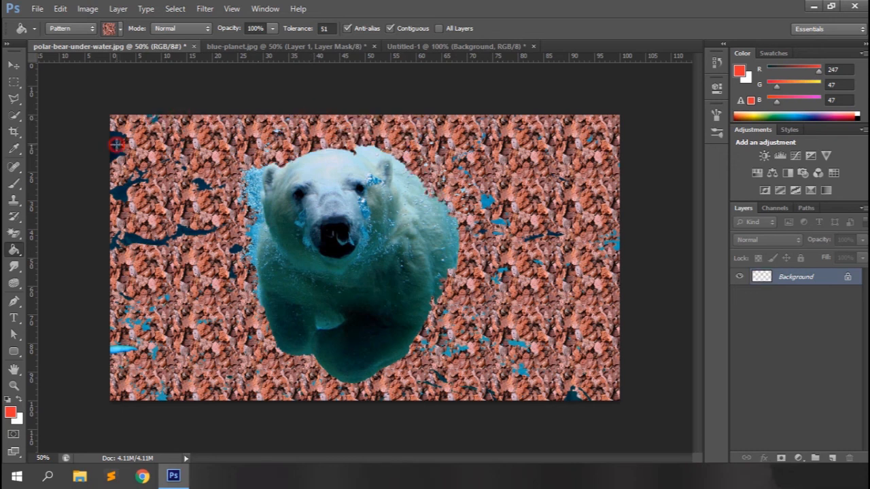
{"action": "left_click", "coordinate": [129, 194]}
{"action": "left_click", "coordinate": [136, 244]}
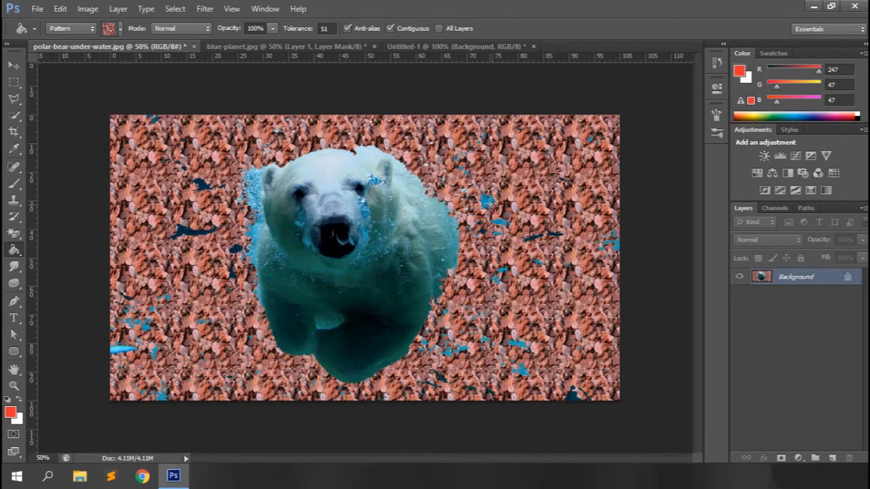
{"action": "left_click", "coordinate": [255, 206]}
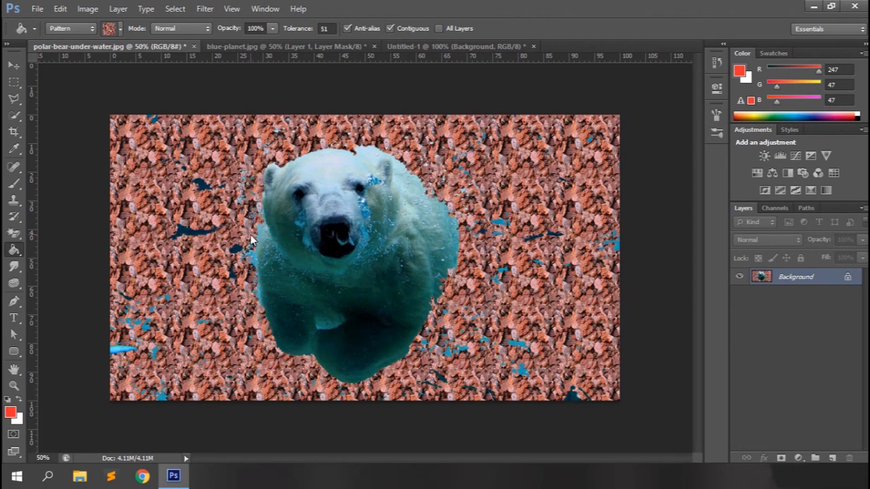
{"action": "left_click", "coordinate": [121, 349]}
{"action": "left_click", "coordinate": [160, 396]}
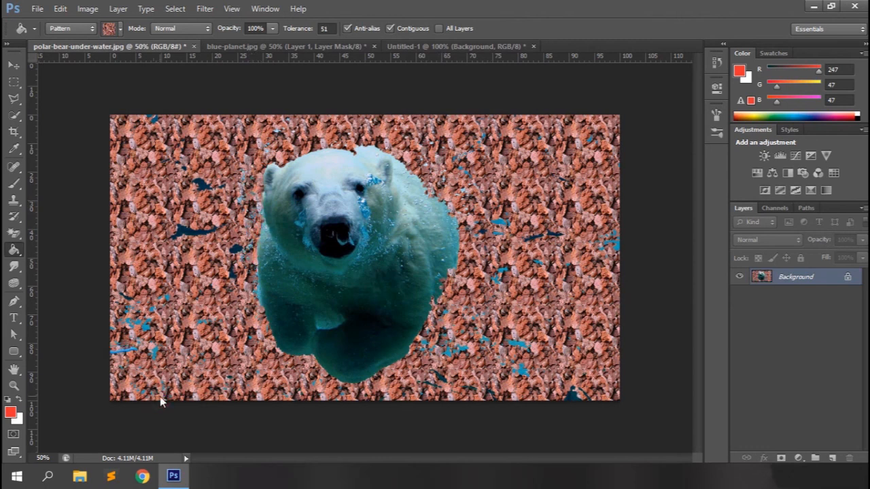